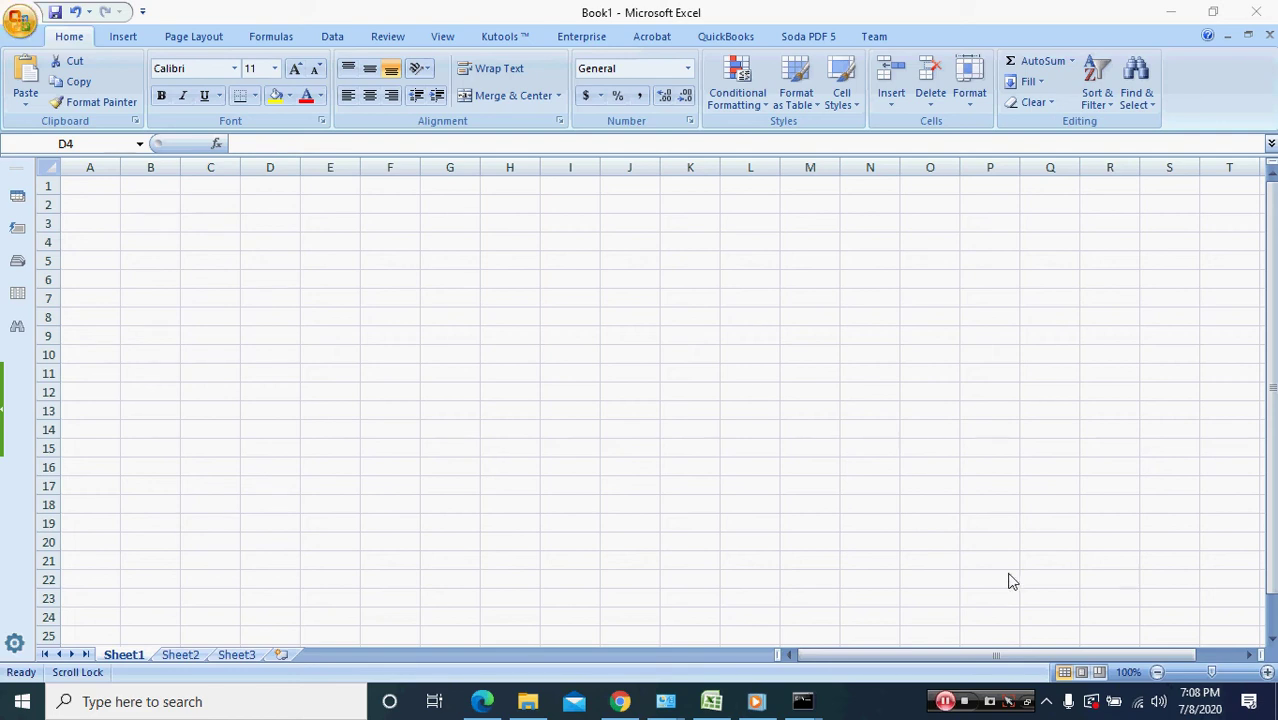
# Enter the headers Years in D4 and Amount in E4
pyautogui.click(270, 239)
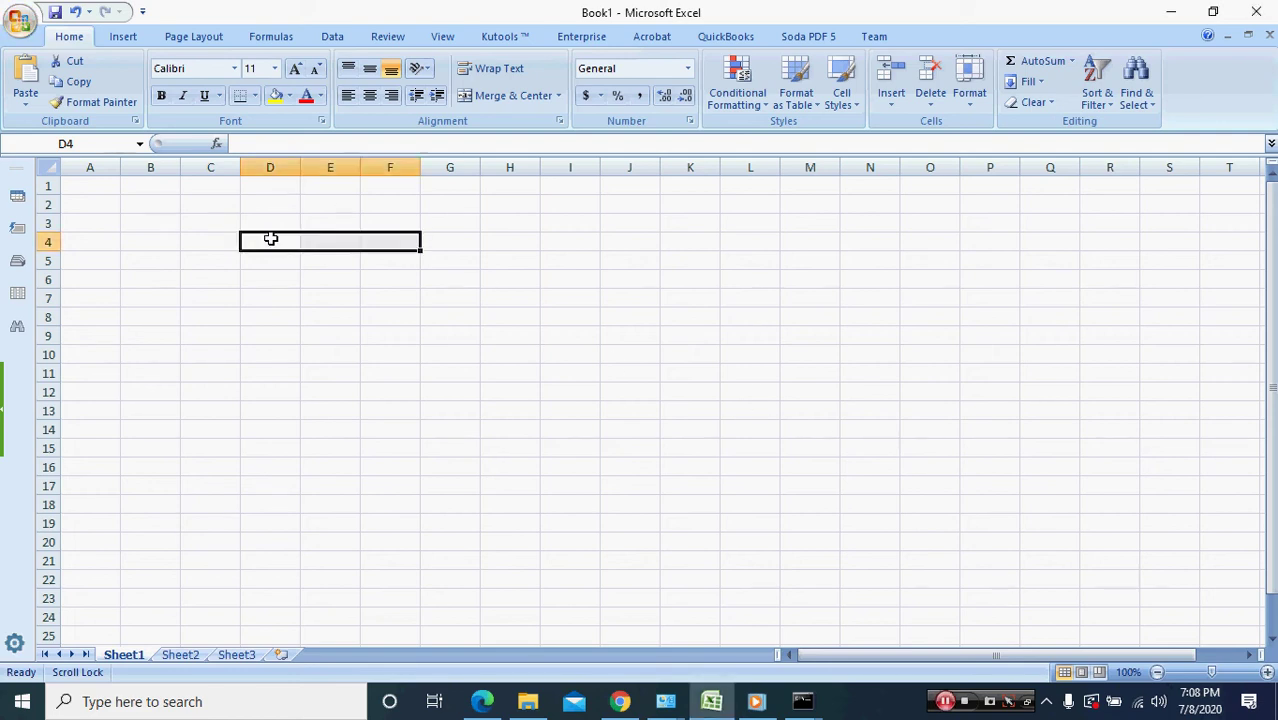
pyautogui.click(270, 239)
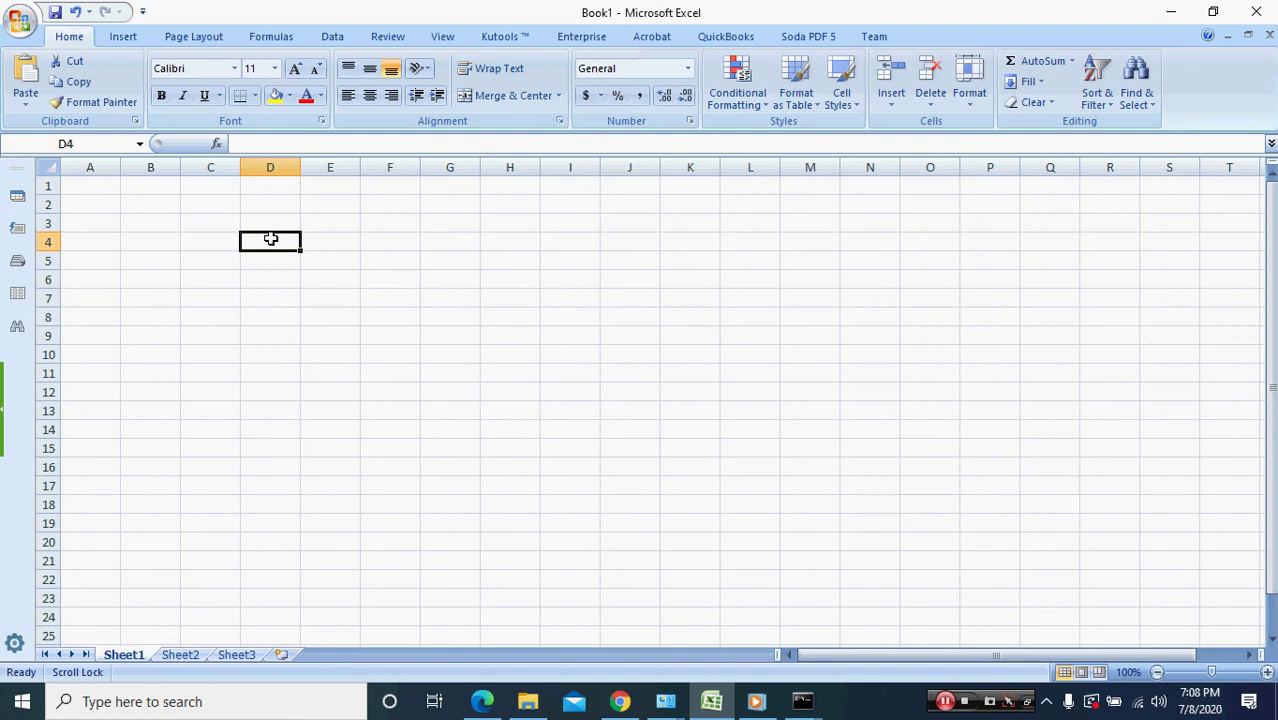
pyautogui.write('Years')
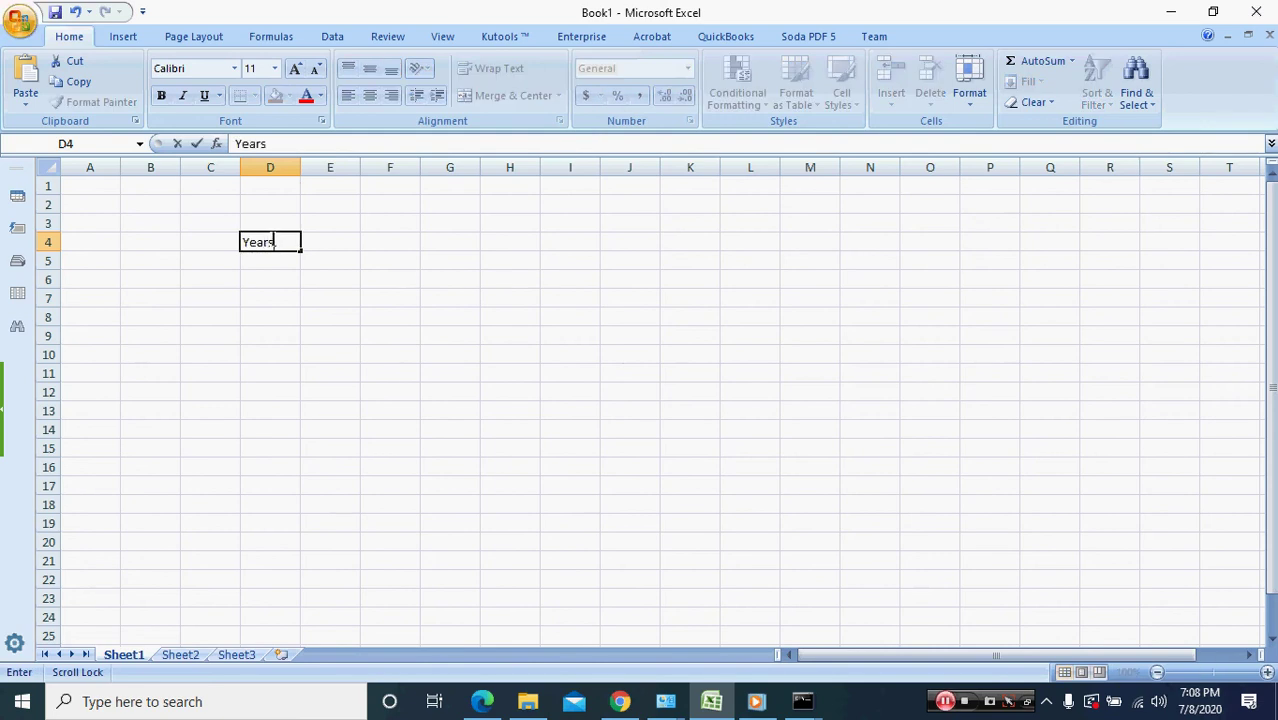
pyautogui.press('Return')
pyautogui.hscroll(1, 270, 239)
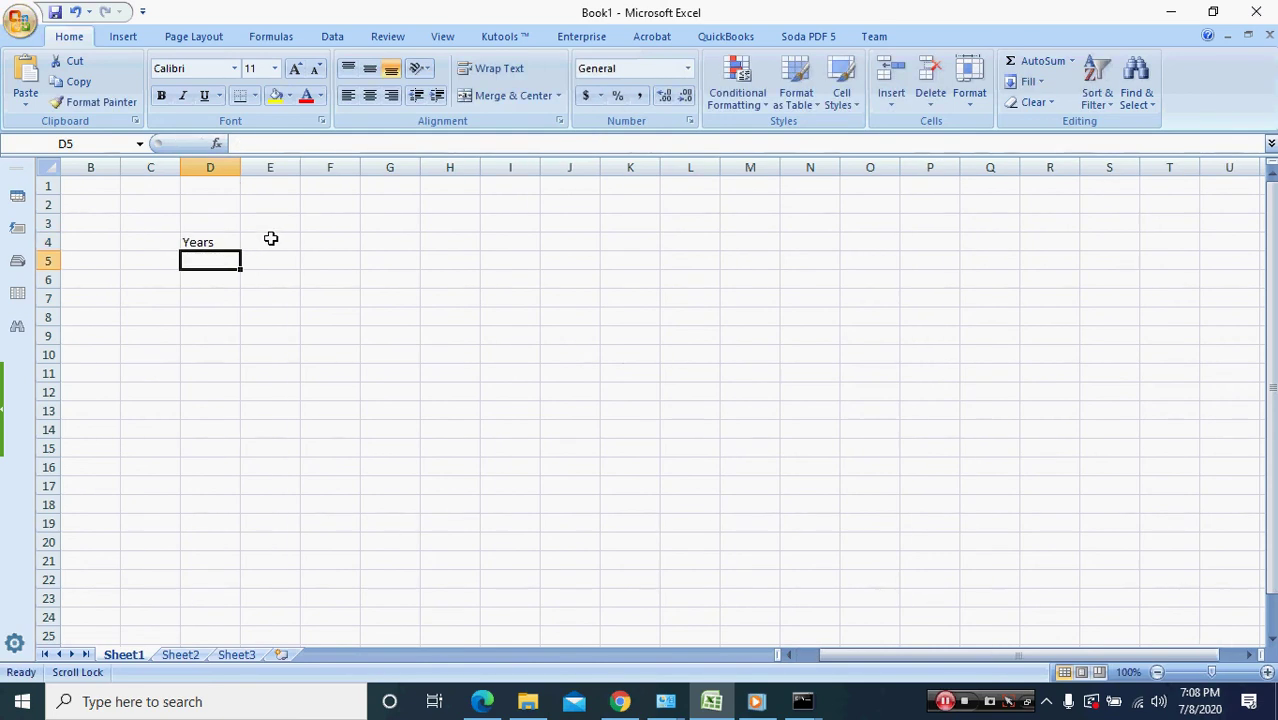
pyautogui.click(270, 239)
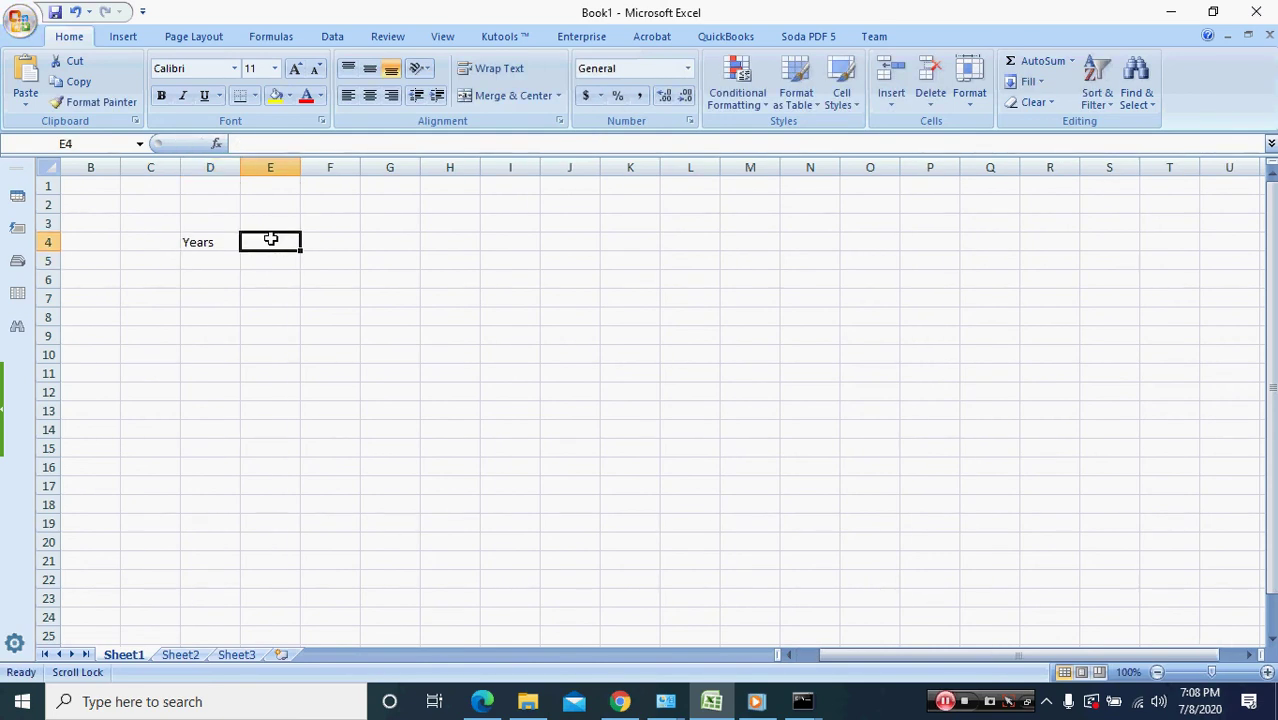
pyautogui.write('Amount')
pyautogui.press('Return')
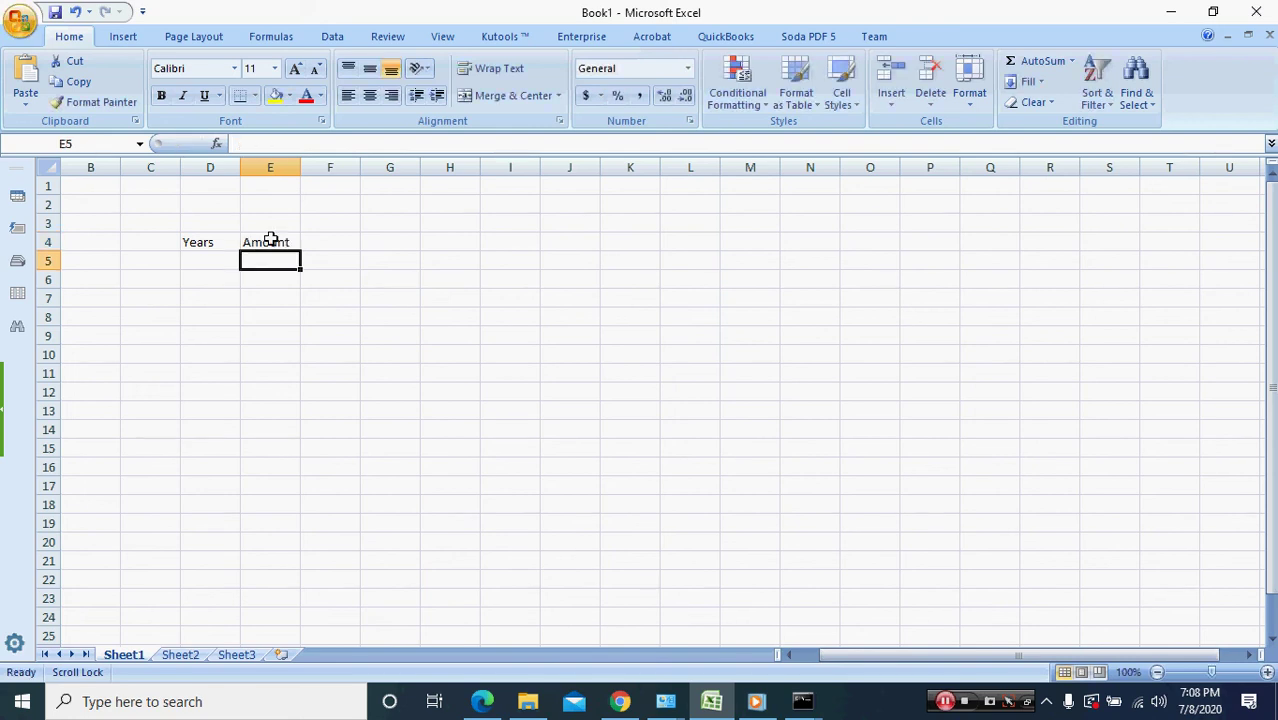
# Enter 2016 in D6 and the formula =+D6+1 in D7
pyautogui.click(203, 277)
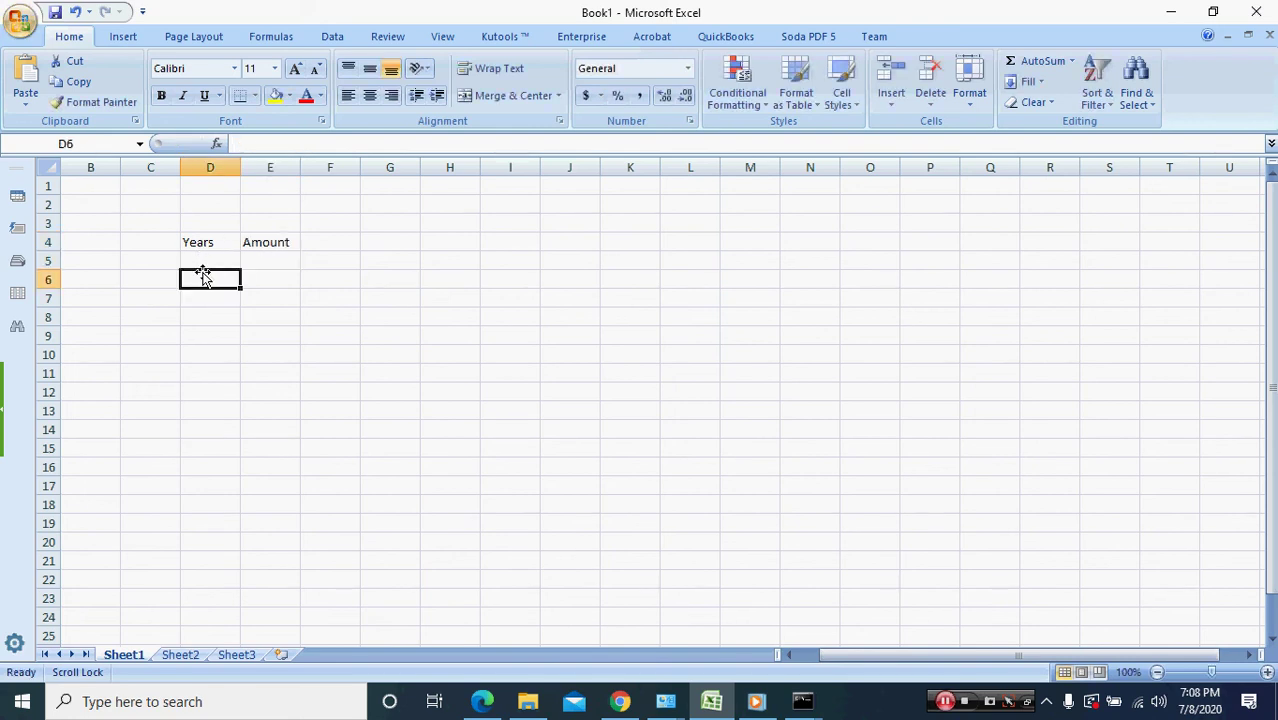
pyautogui.write('2')
pyautogui.press('BackSpace')
pyautogui.press('BackSpace')
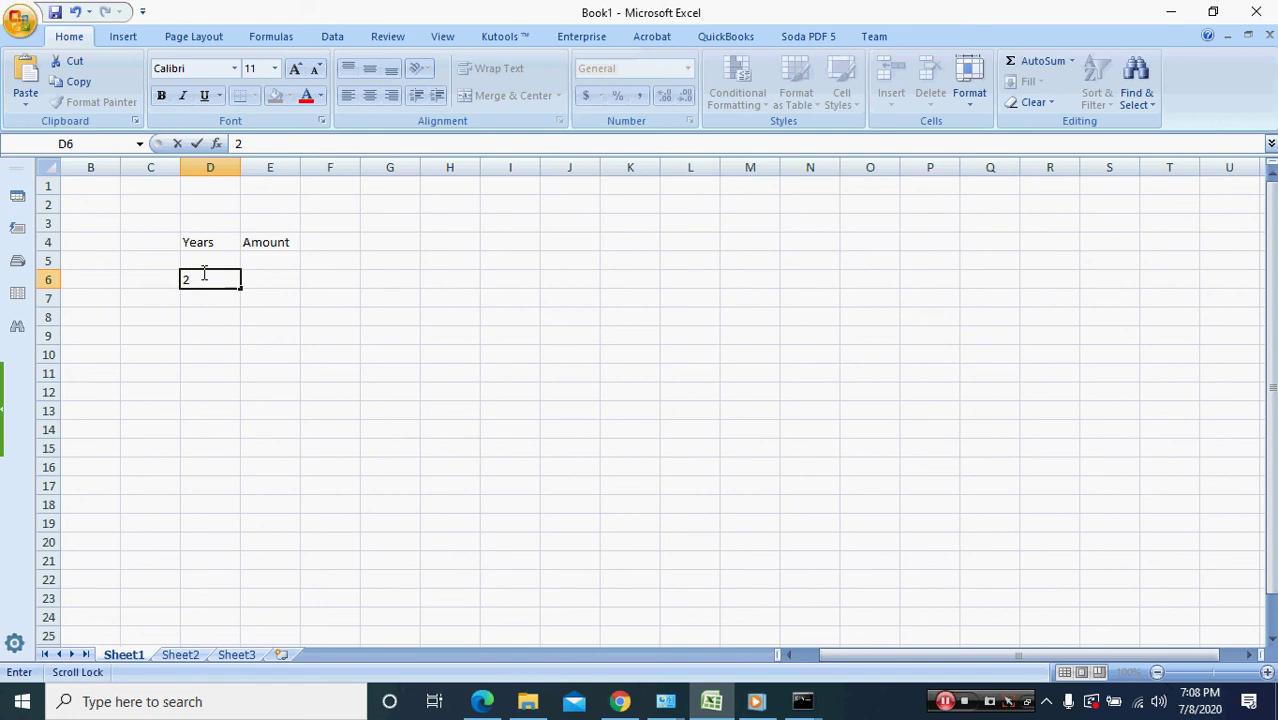
pyautogui.write('016')
pyautogui.press('Return')
pyautogui.write('+')
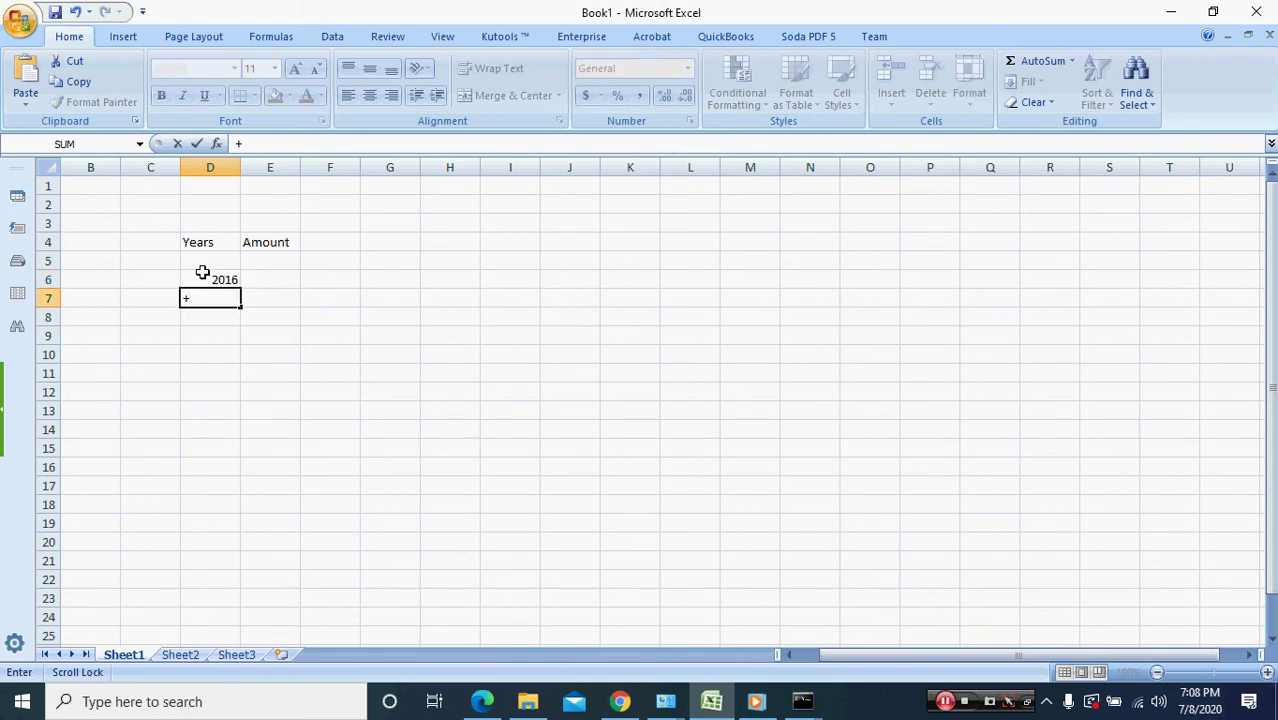
pyautogui.click(202, 272)
pyautogui.write('+1')
pyautogui.press('Return')
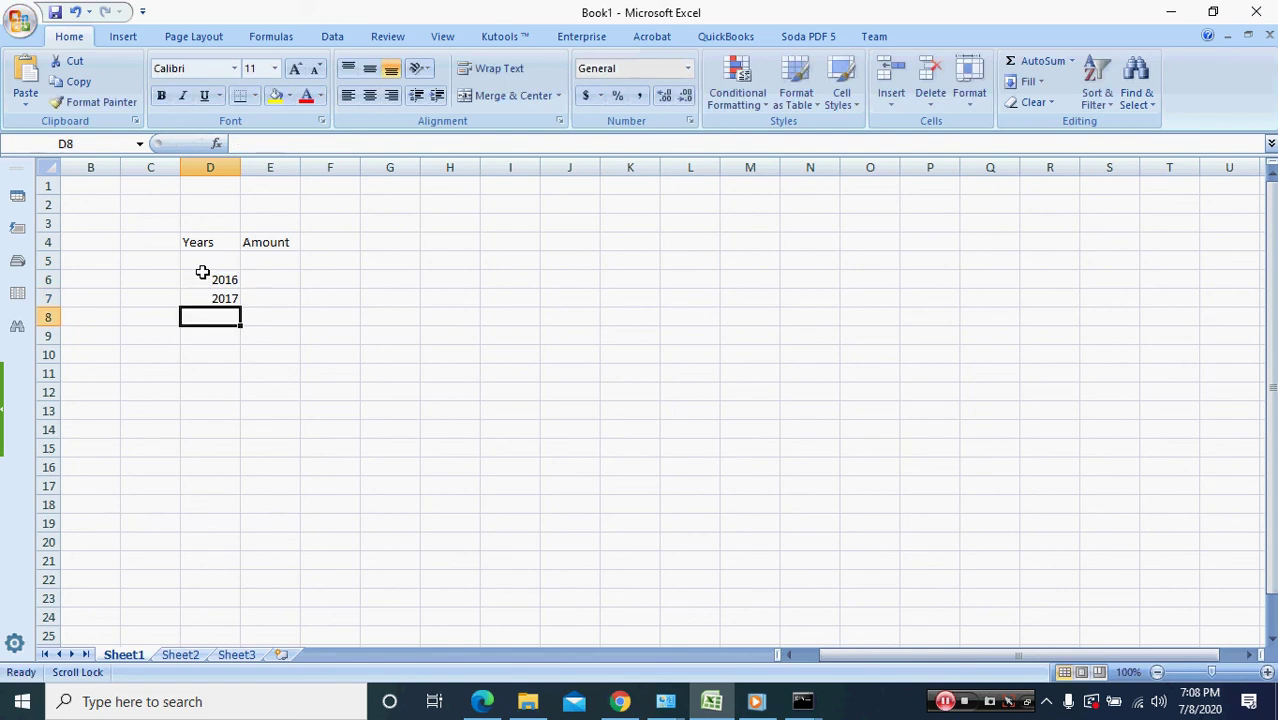
# Copy D7's year formula into D8:D10 so the years run to 2020
pyautogui.click(224, 297)
pyautogui.hotkey('ctrl', 'c')
pyautogui.scroll(-1, 224, 297)
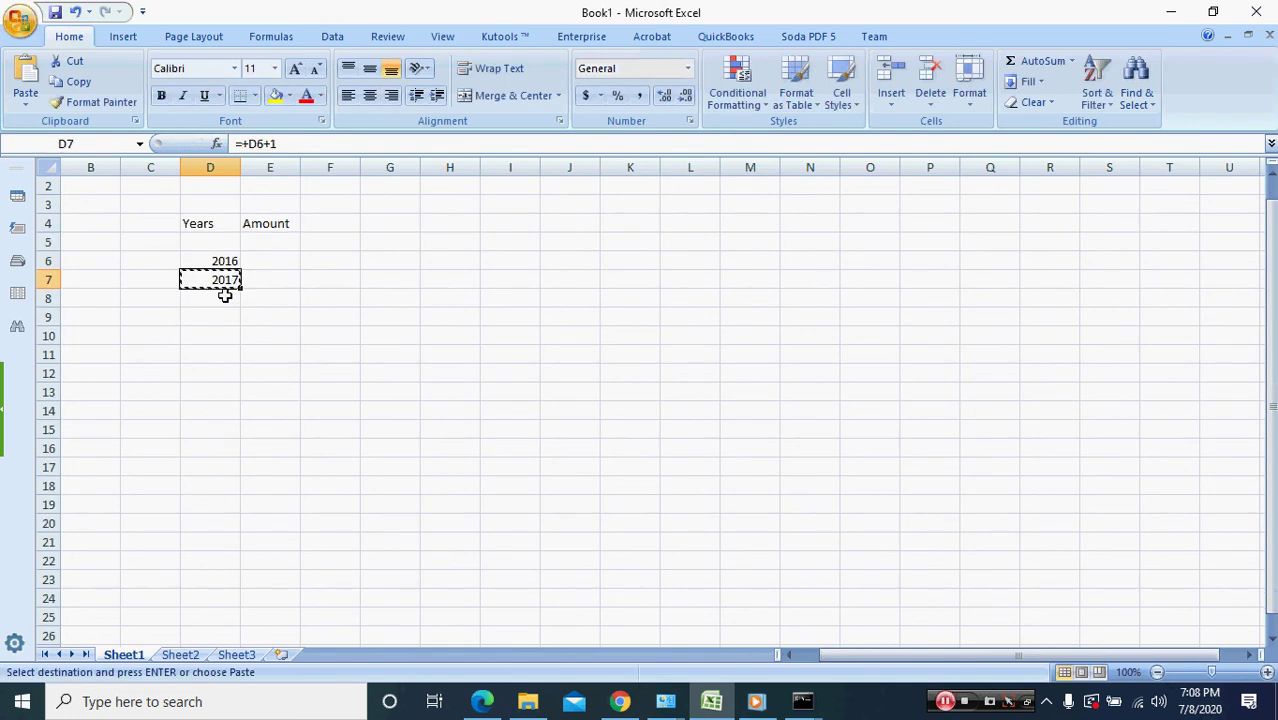
pyautogui.click(224, 297)
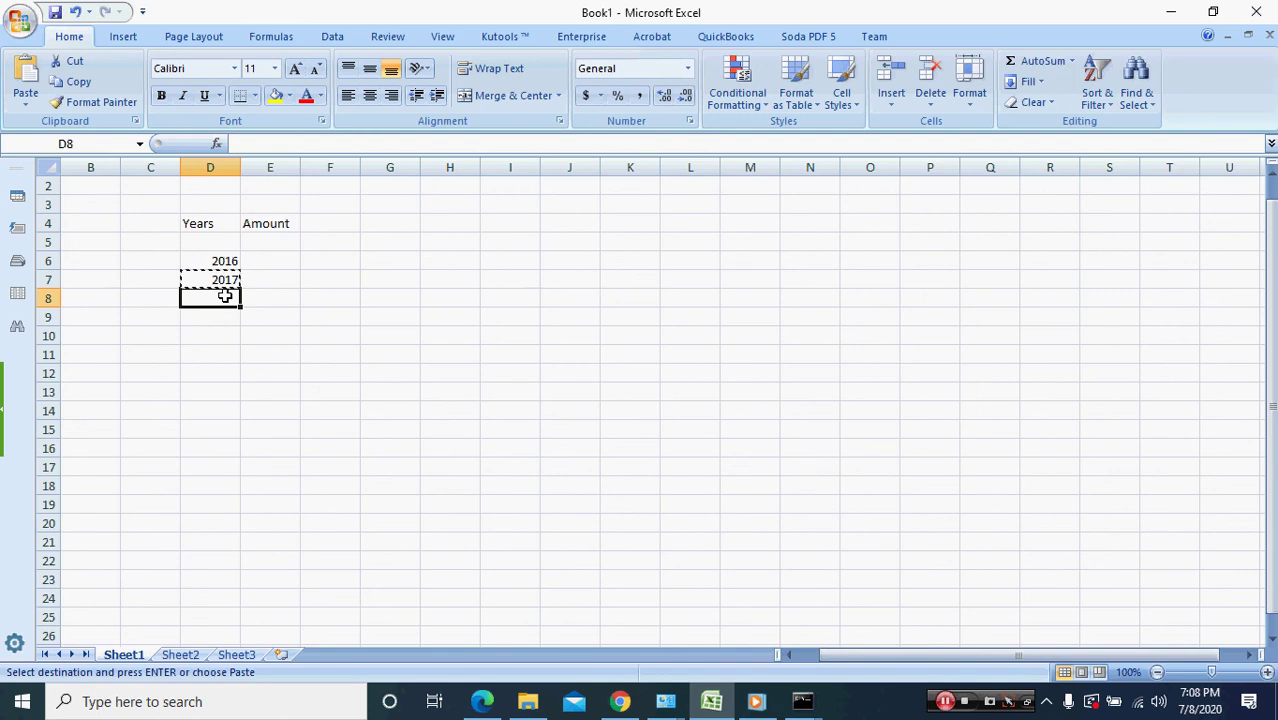
pyautogui.hotkey('ctrl', 'v')
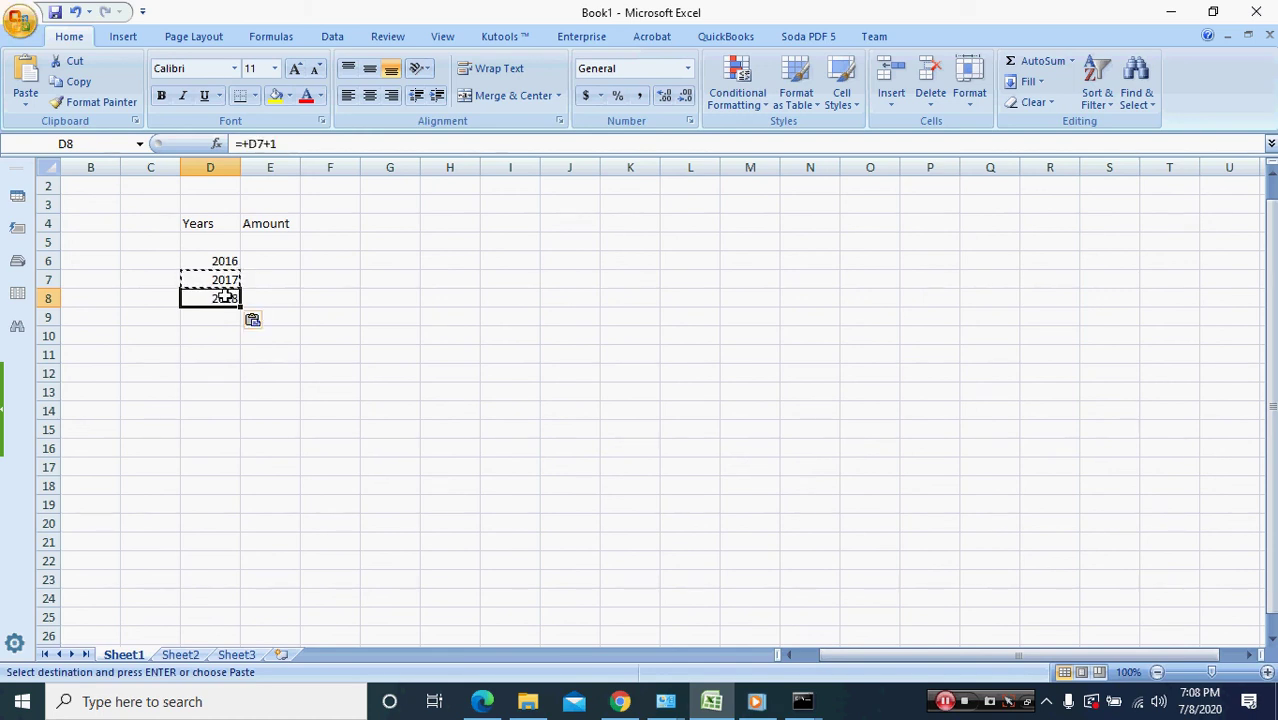
pyautogui.scroll(-1, 224, 297)
pyautogui.click(224, 298)
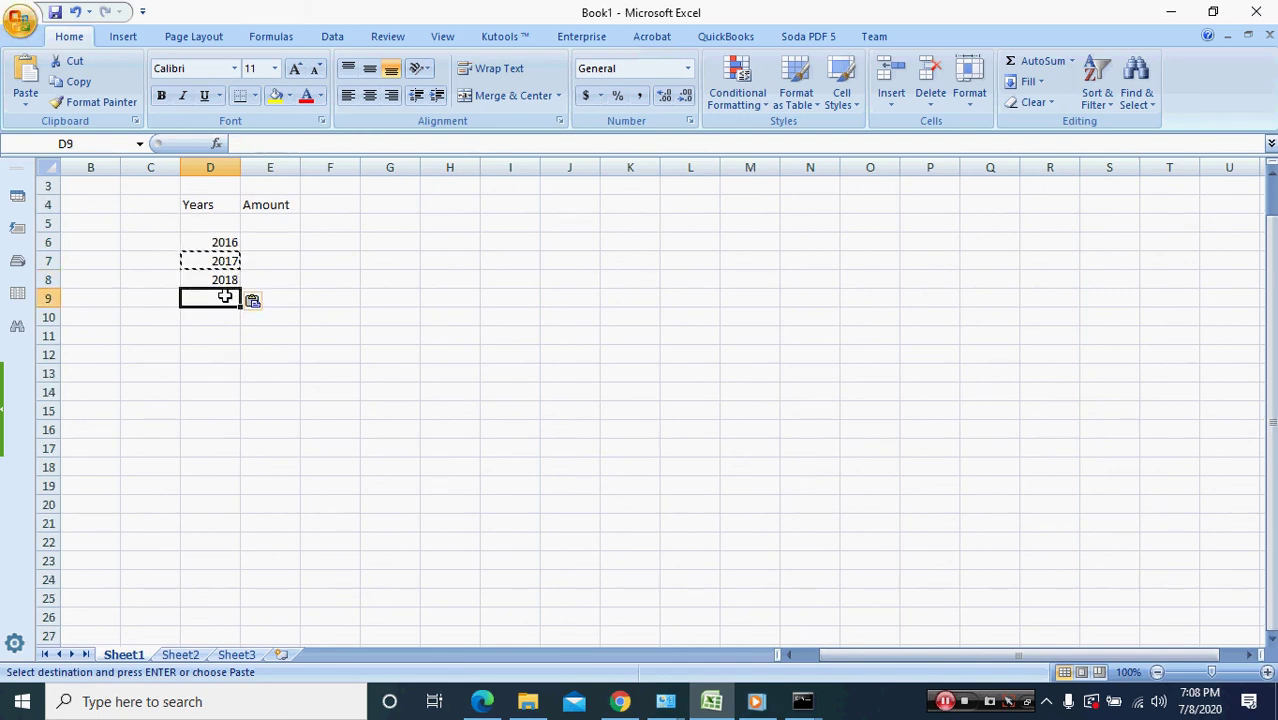
pyautogui.hotkey('ctrl', 'v')
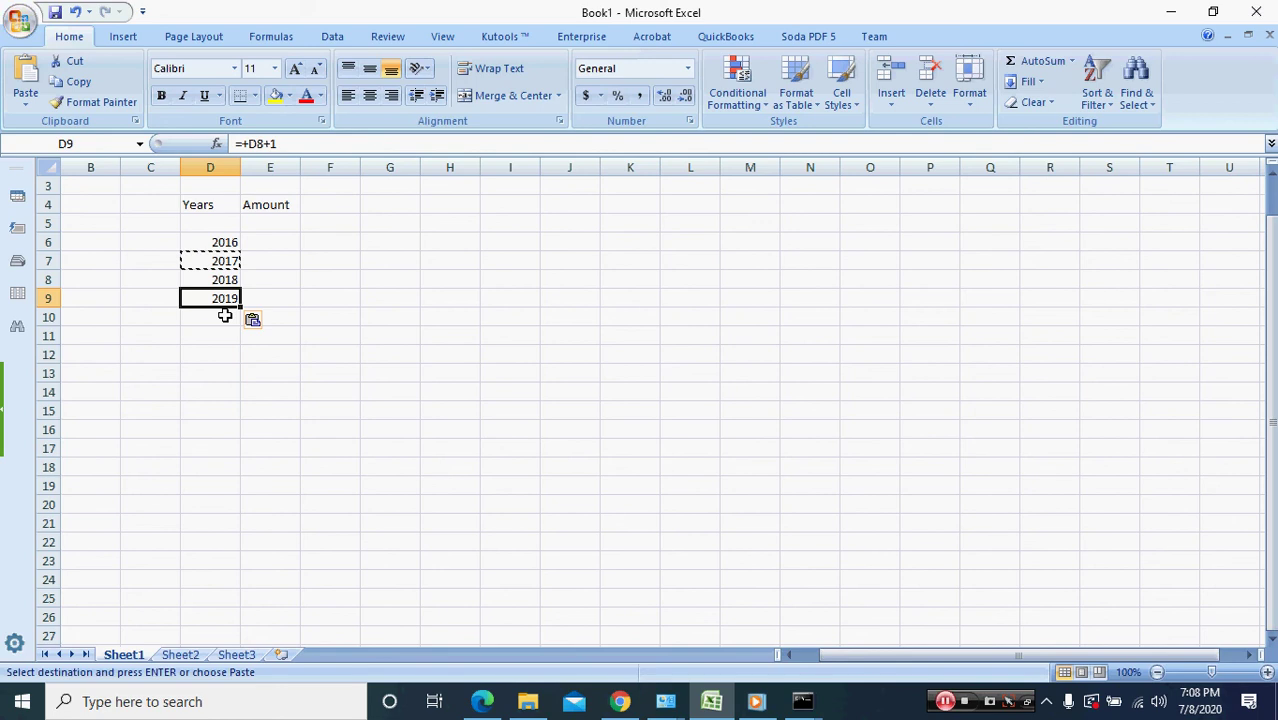
pyautogui.click(225, 316)
pyautogui.hotkey('ctrl', 'v')
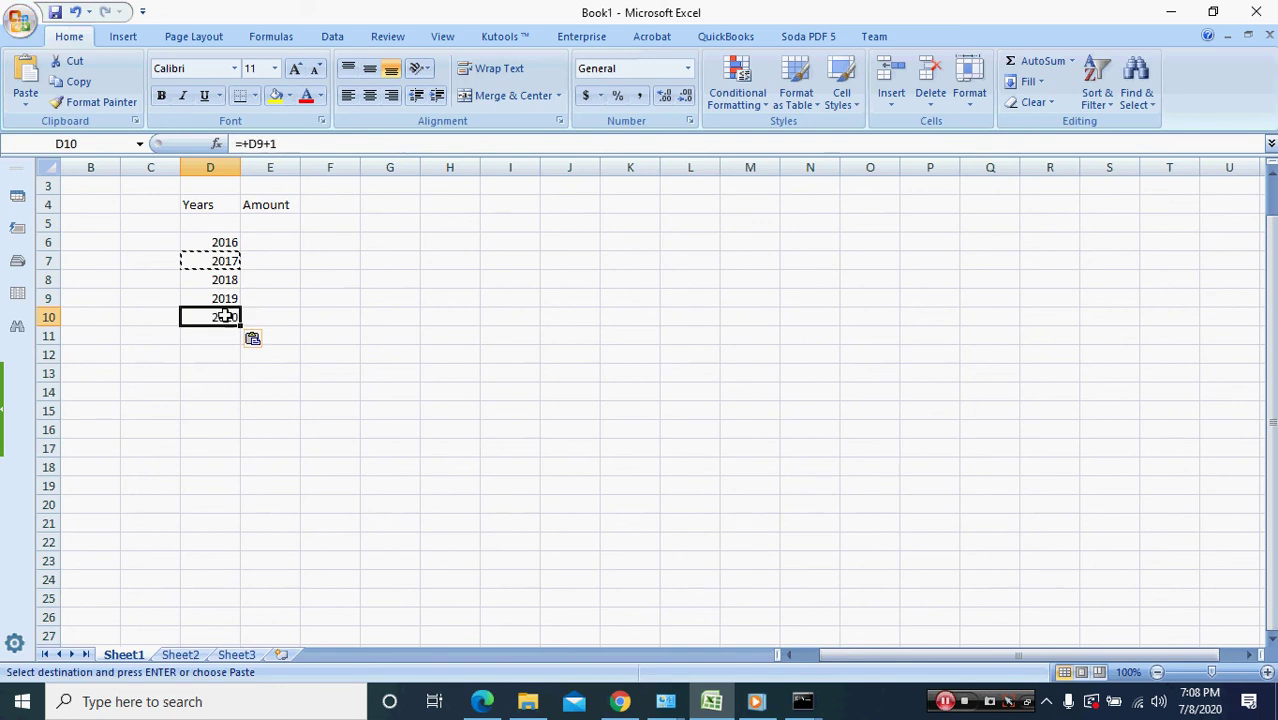
pyautogui.click(289, 239)
pyautogui.press('Escape')
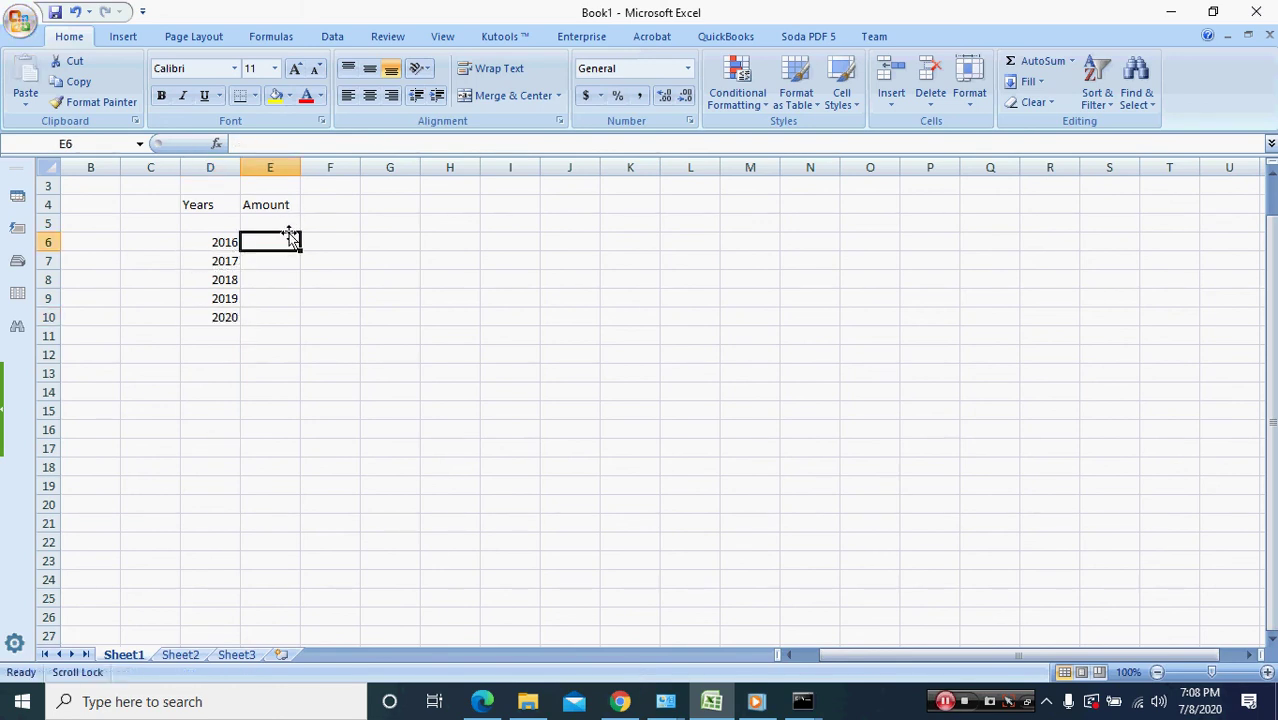
# Fill E6:E10 with the amounts 780, 560, 230, 320 and 720
pyautogui.write('78')
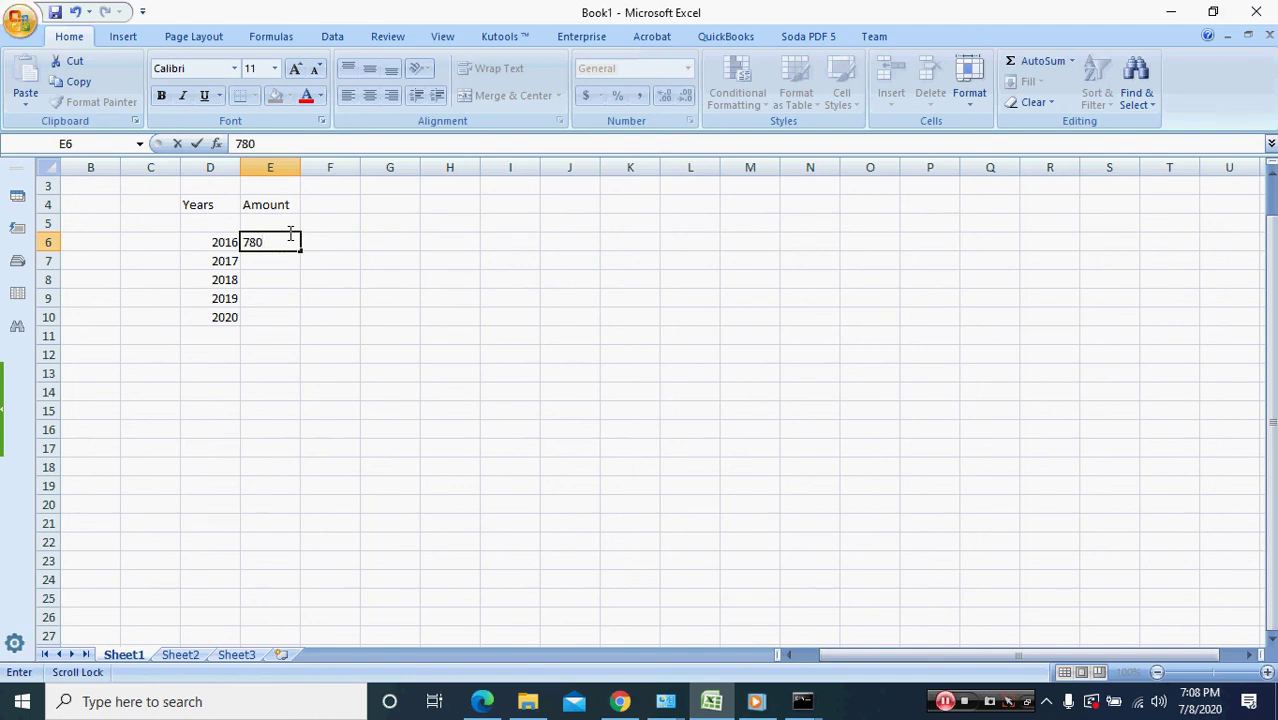
pyautogui.write('0')
pyautogui.press('Return')
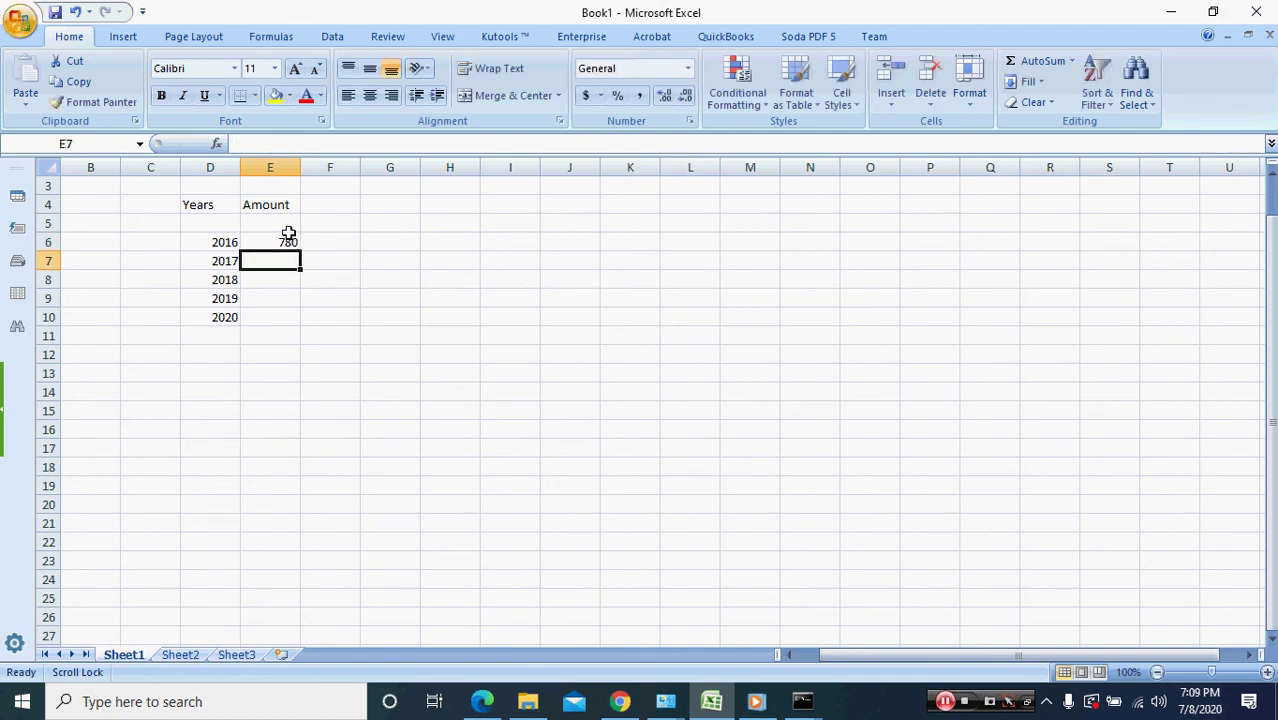
pyautogui.write('560')
pyautogui.press('Return')
pyautogui.write('230')
pyautogui.press('Return')
pyautogui.write('320')
pyautogui.press('Return')
pyautogui.write('720')
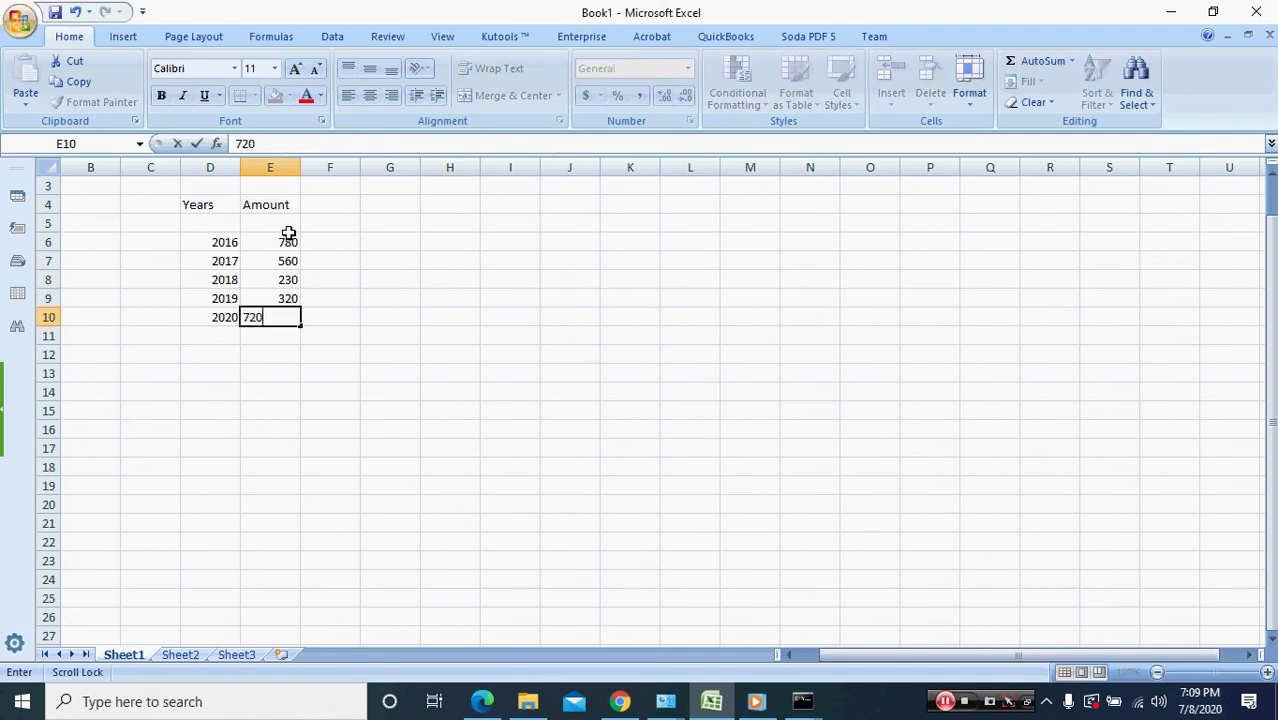
pyautogui.press('Return')
pyautogui.click(397, 238)
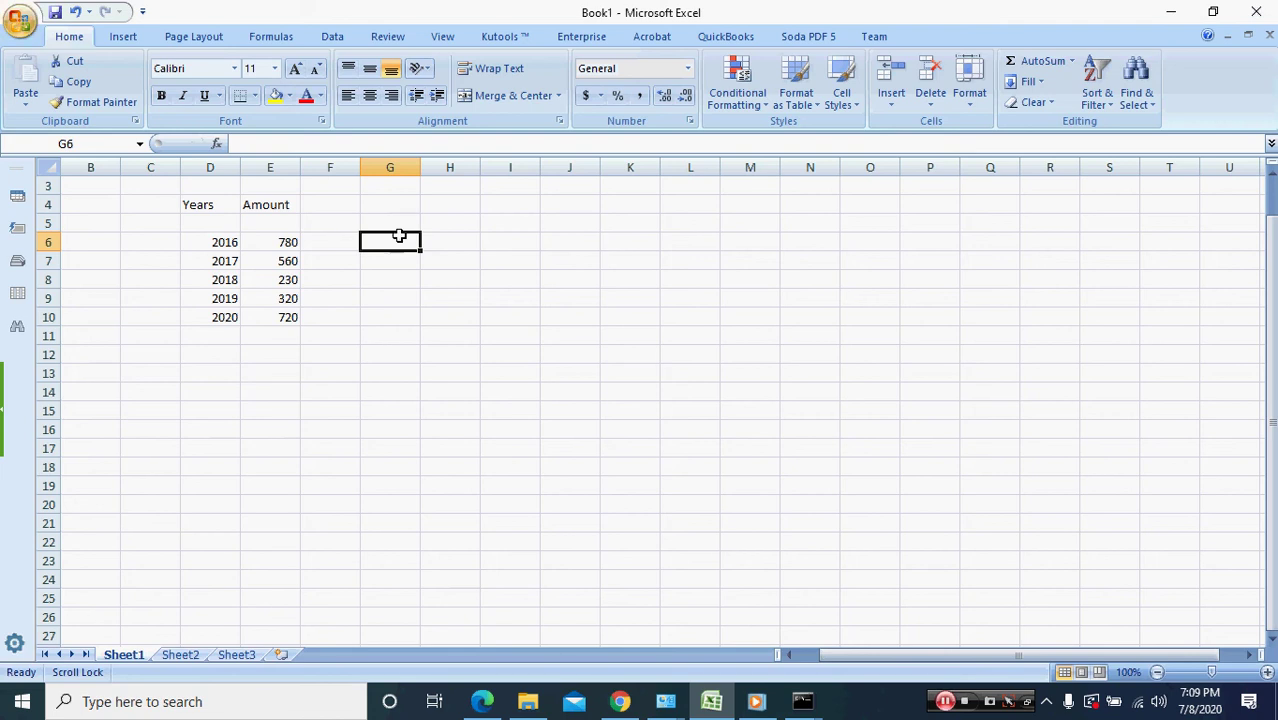
# Start a VLOOKUP in G6, cancel it, and review the D6:E10 data range
pyautogui.write('=')
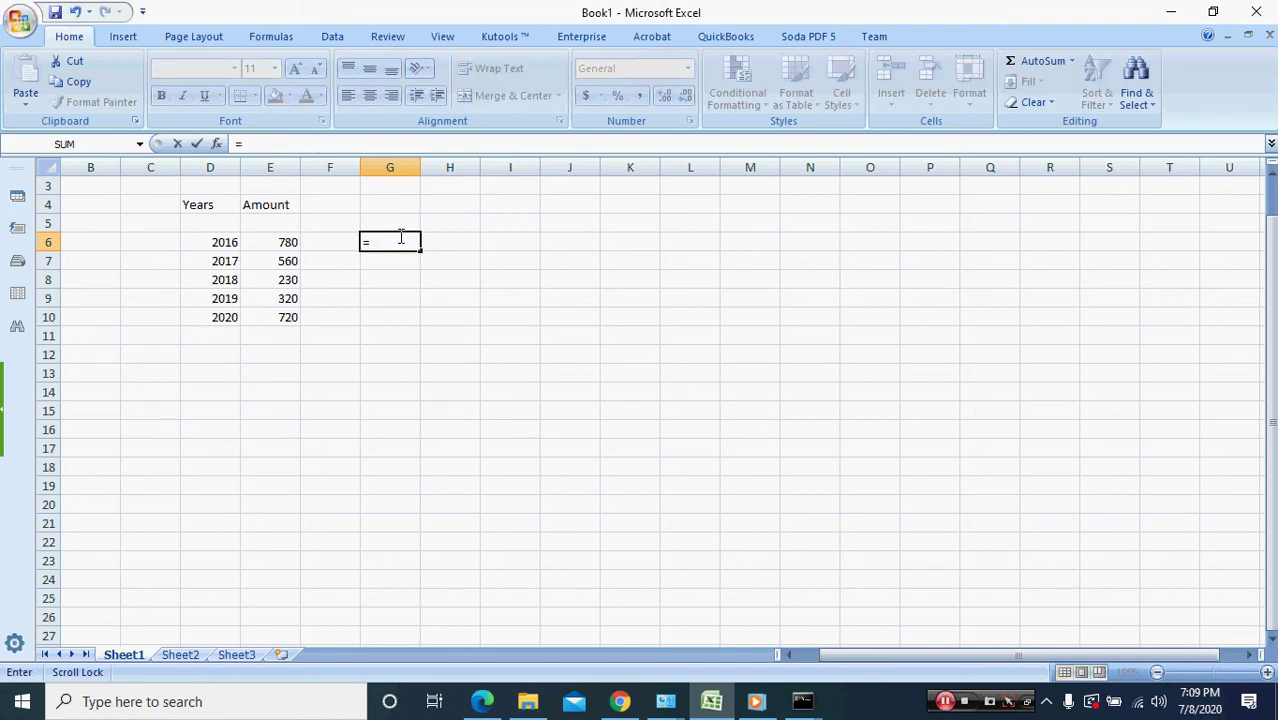
pyautogui.write('vloo')
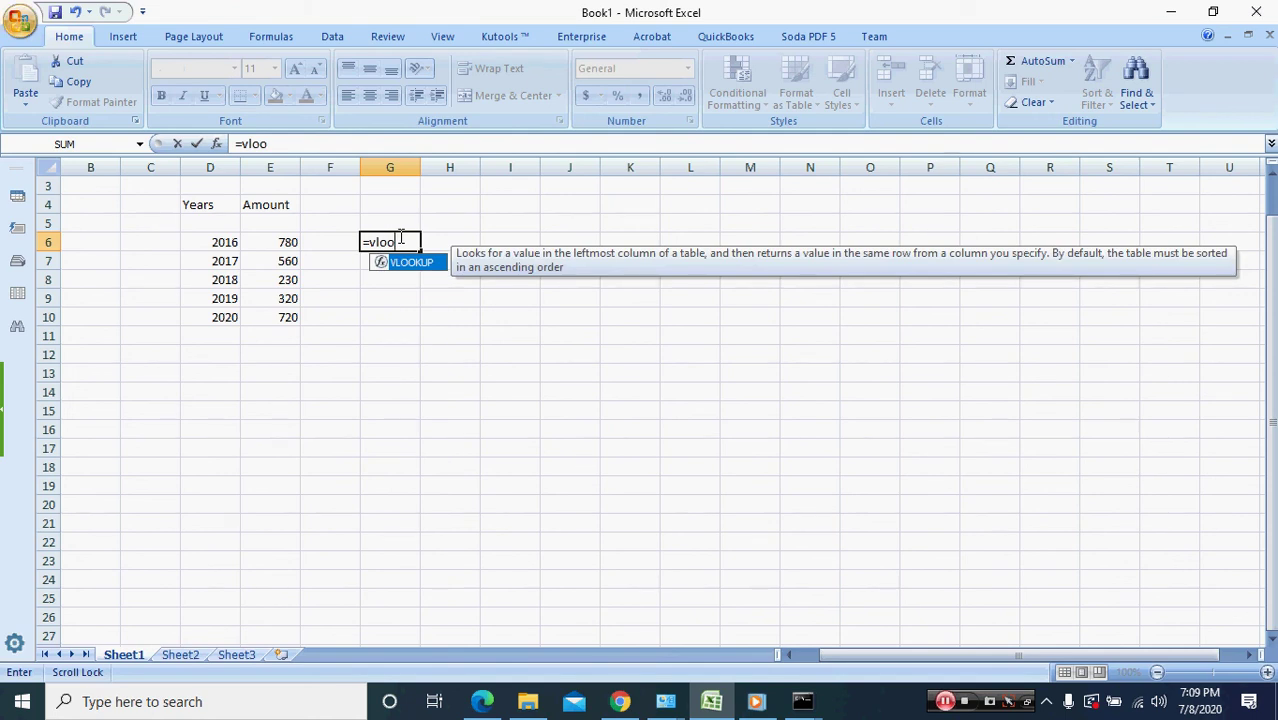
pyautogui.write('kup')
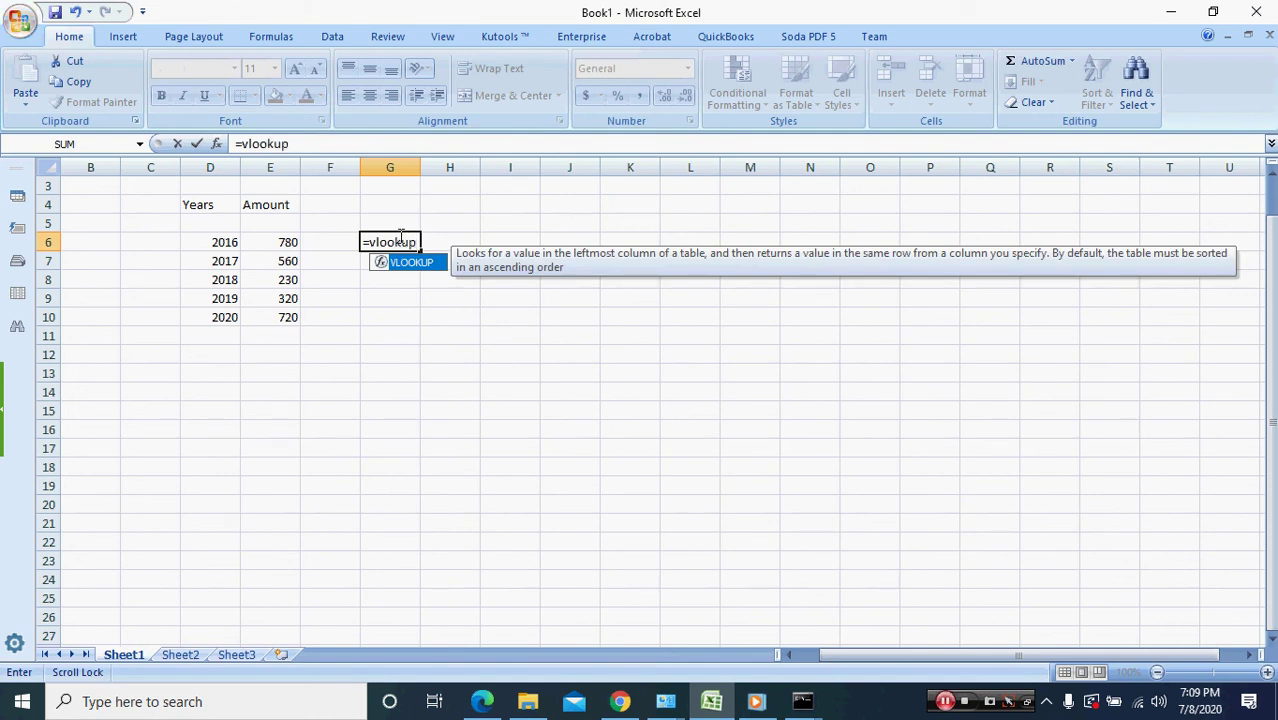
pyautogui.write('(')
pyautogui.press('Escape')
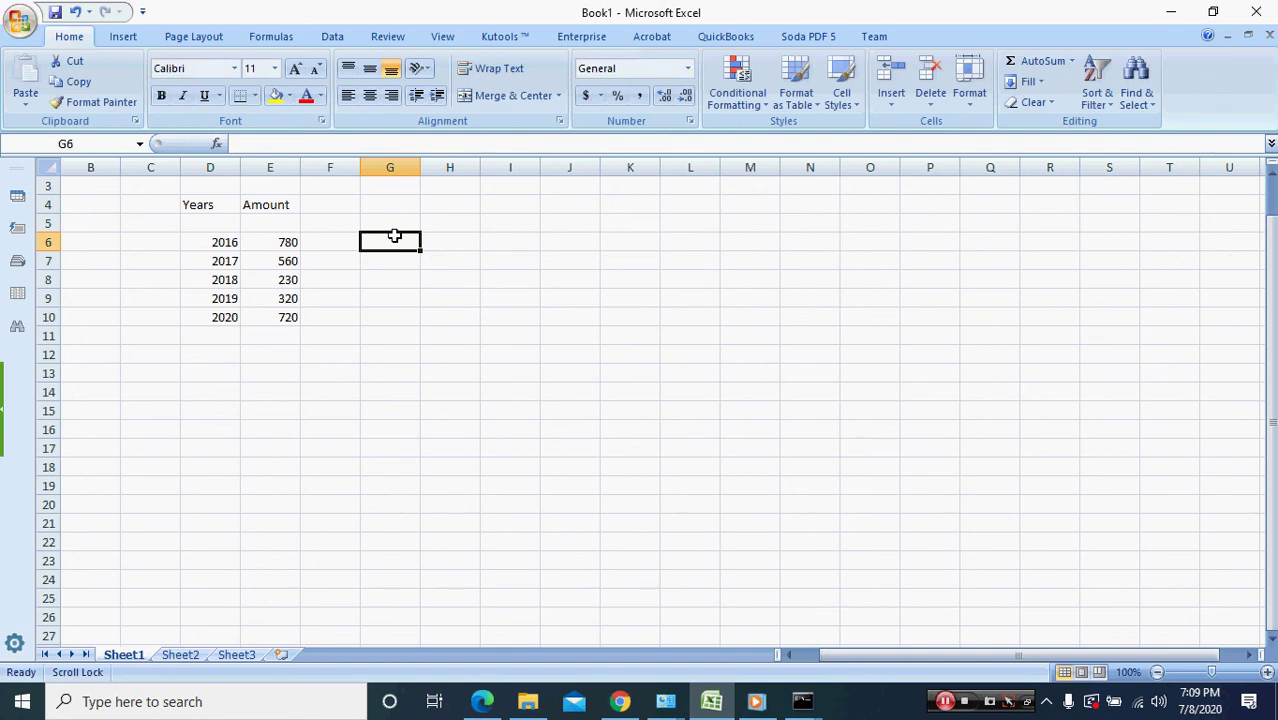
pyautogui.click(345, 241)
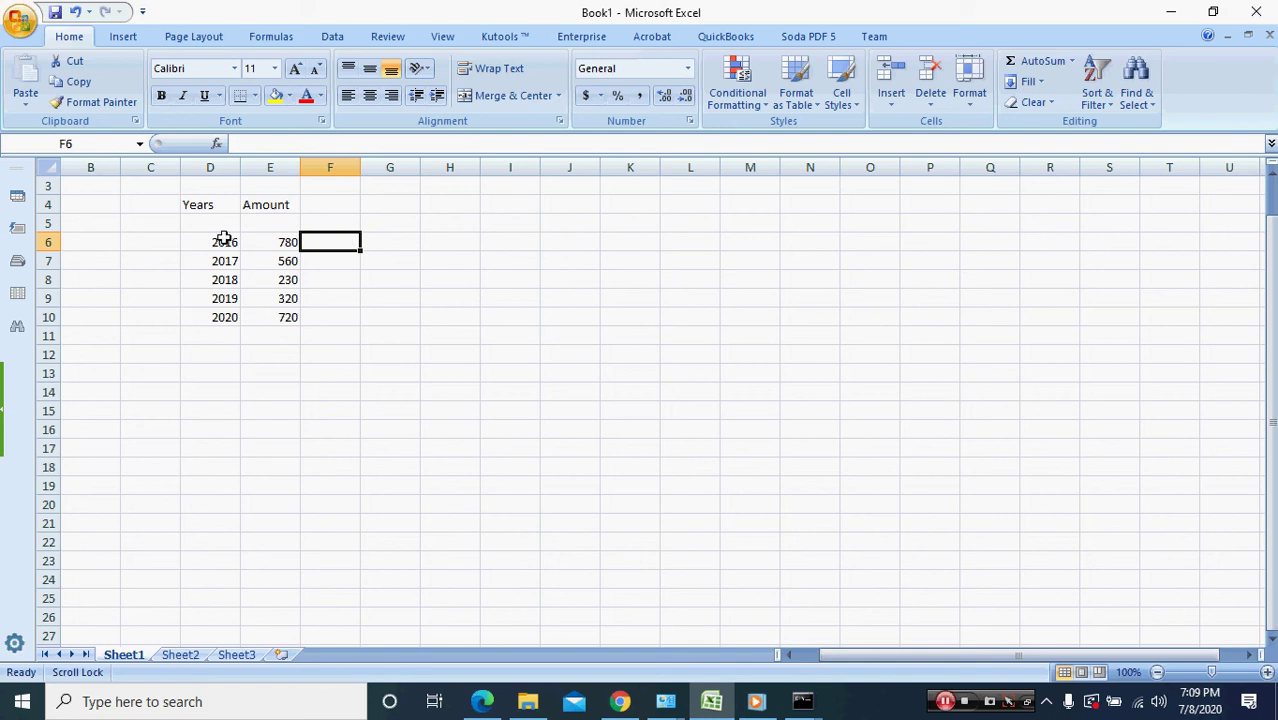
pyautogui.moveTo(221, 239); pyautogui.dragTo(283, 313)
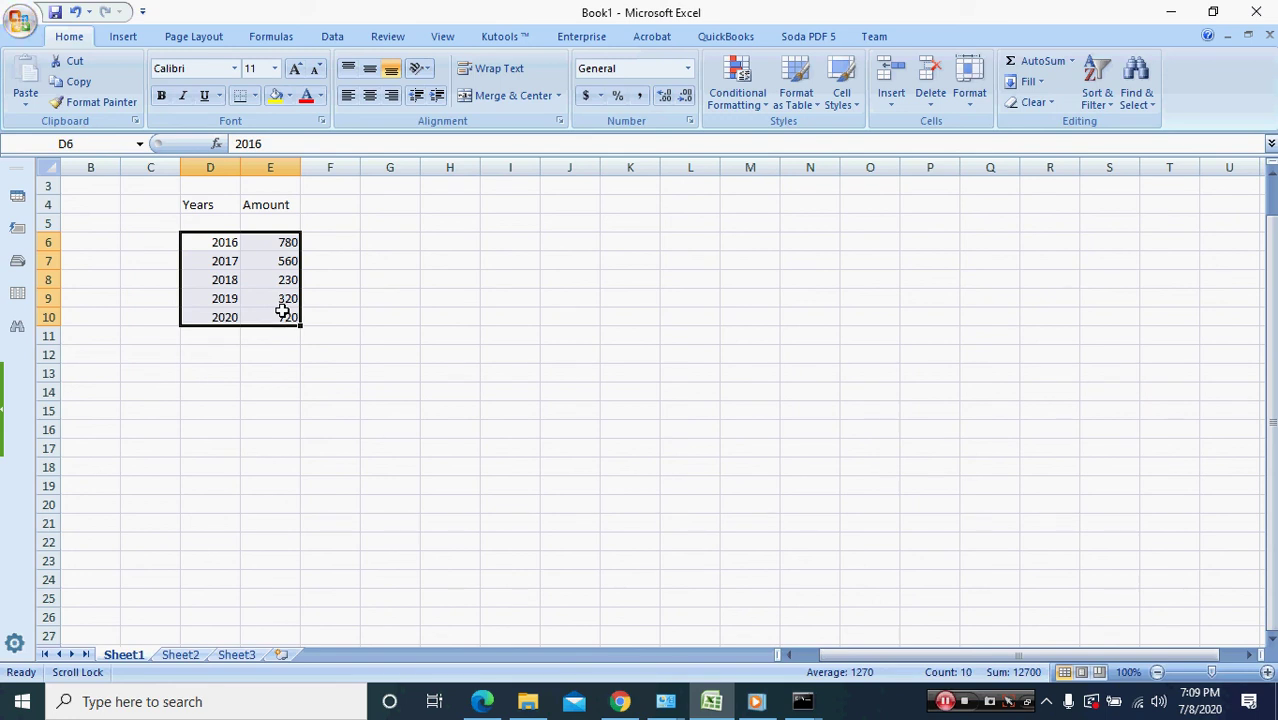
pyautogui.click(442, 371)
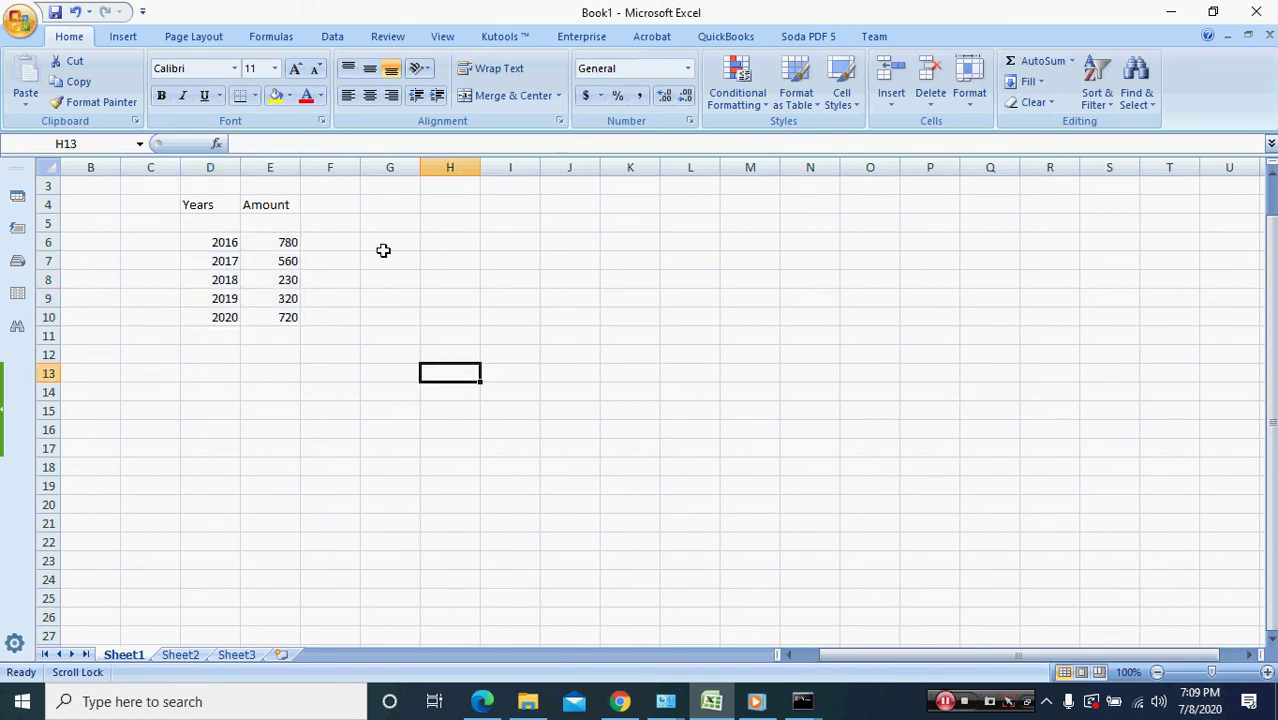
pyautogui.click(353, 240)
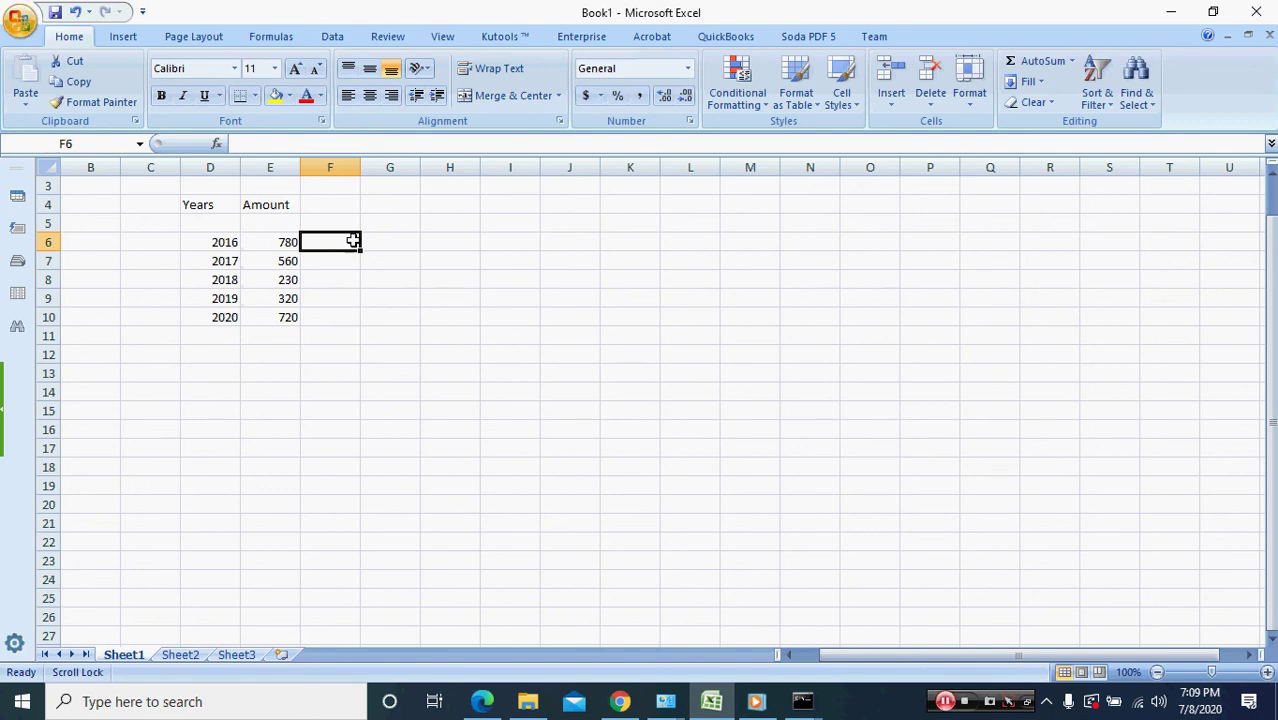
# Enter the lookup year in F6 and begin =VLOOKUP(F6, in G6
pyautogui.write('2016')
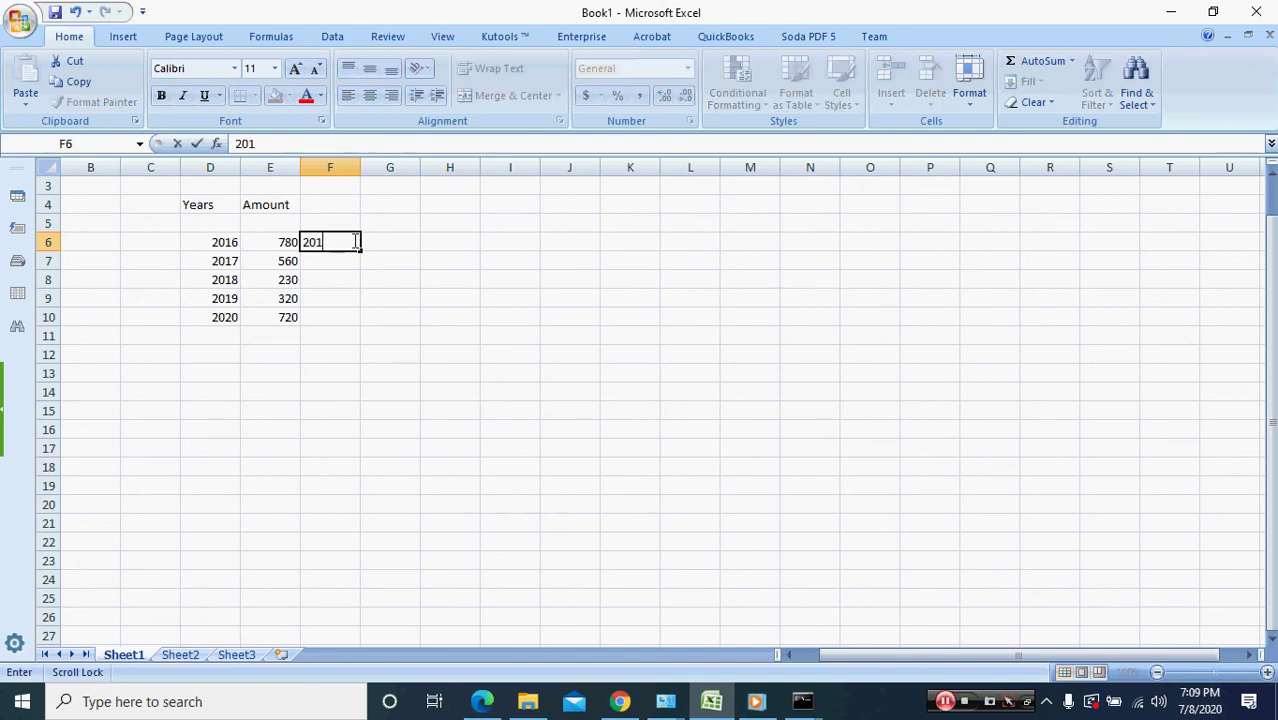
pyautogui.press('Return')
pyautogui.click(404, 241)
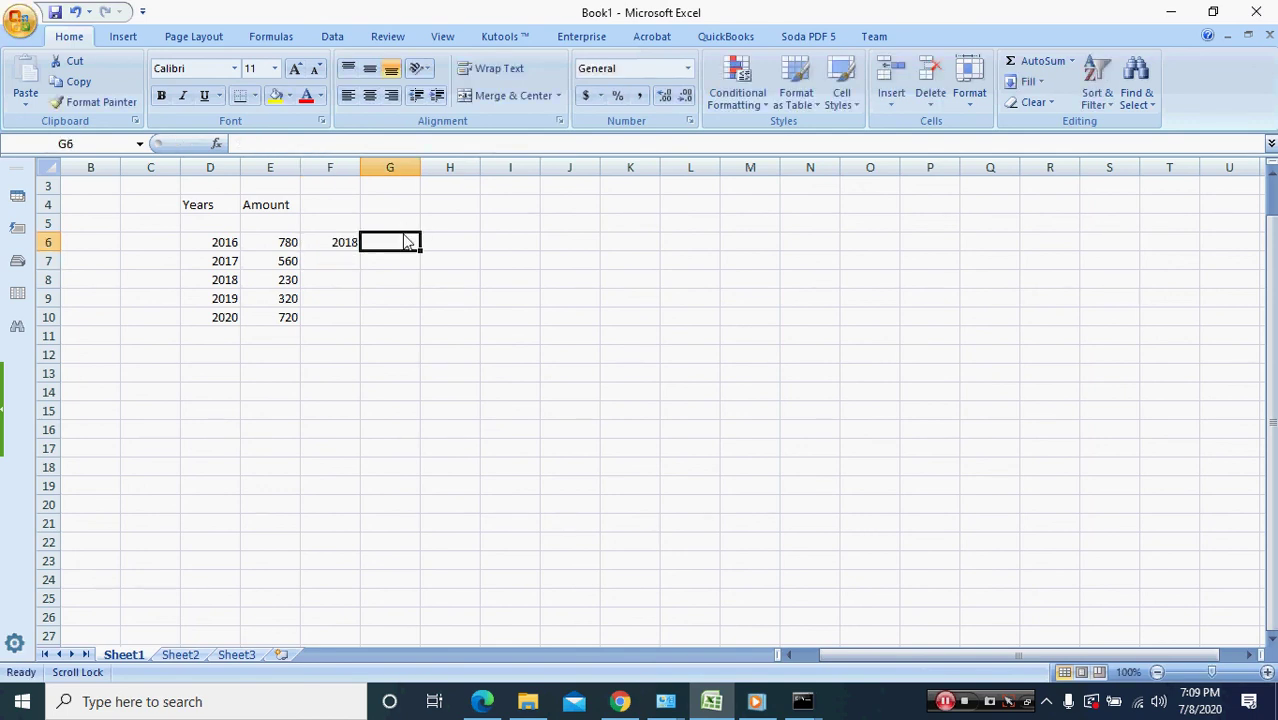
pyautogui.write('=')
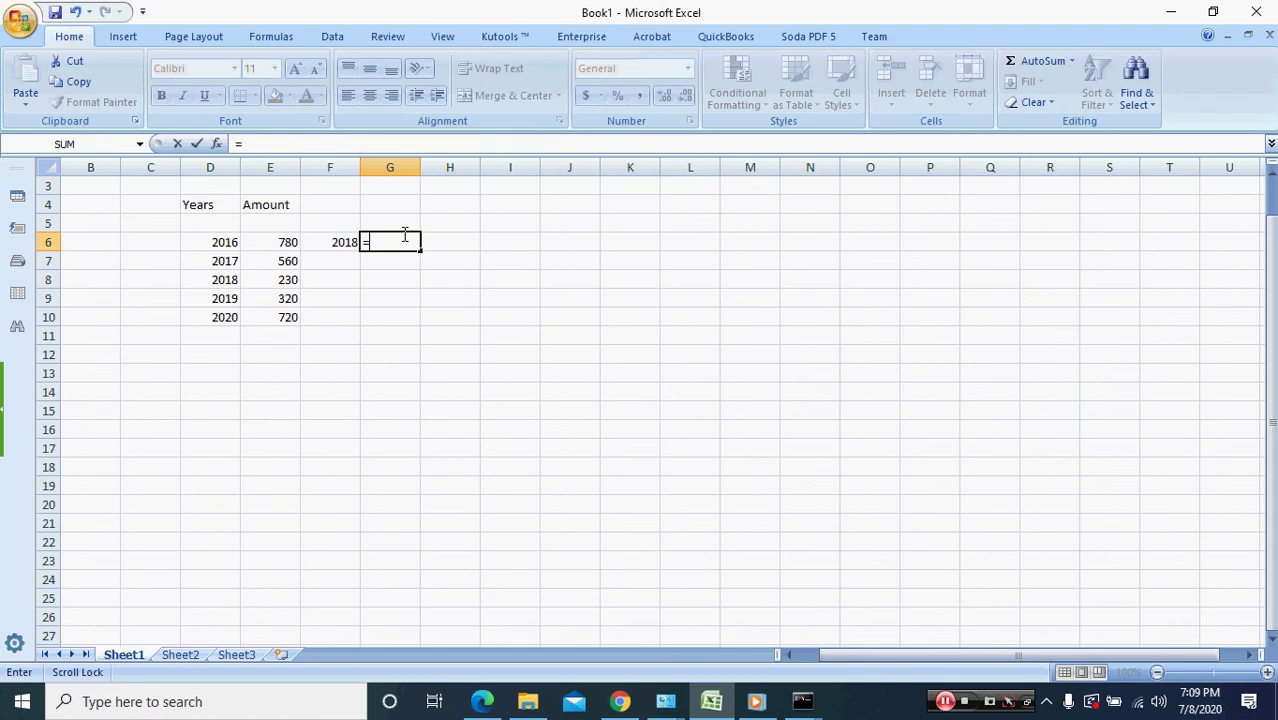
pyautogui.write('vlookup(')
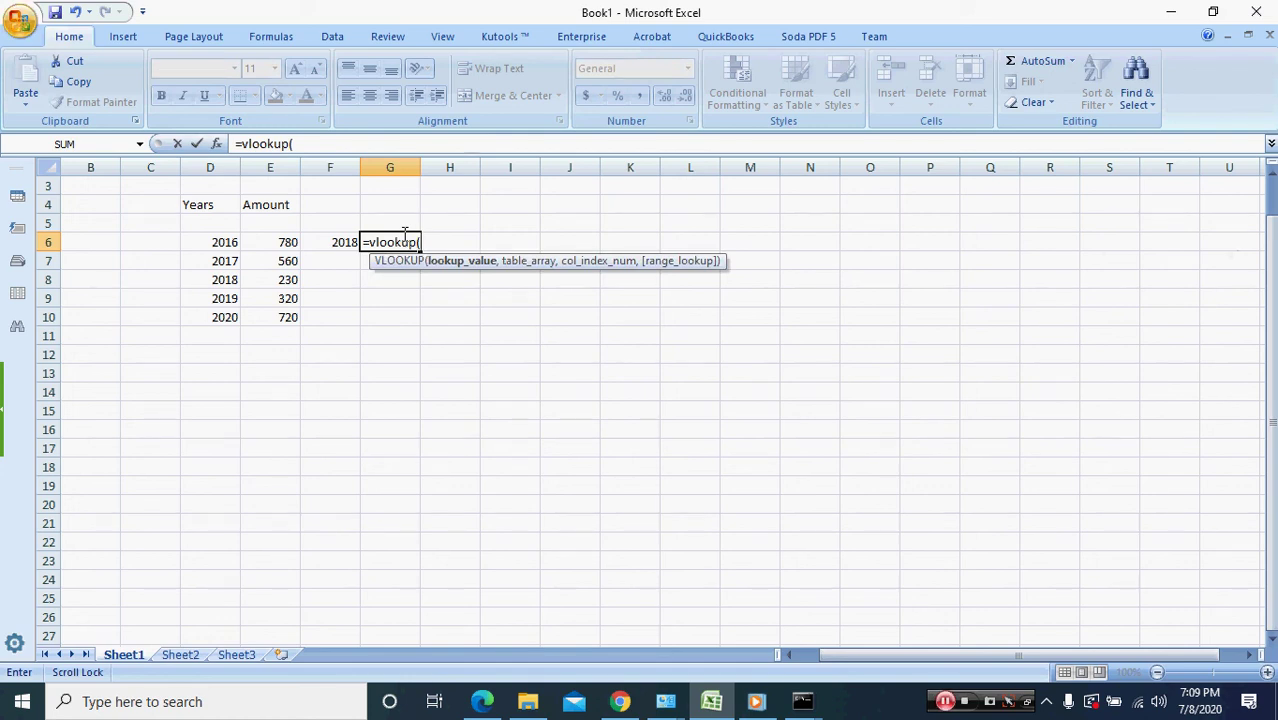
pyautogui.click(345, 242)
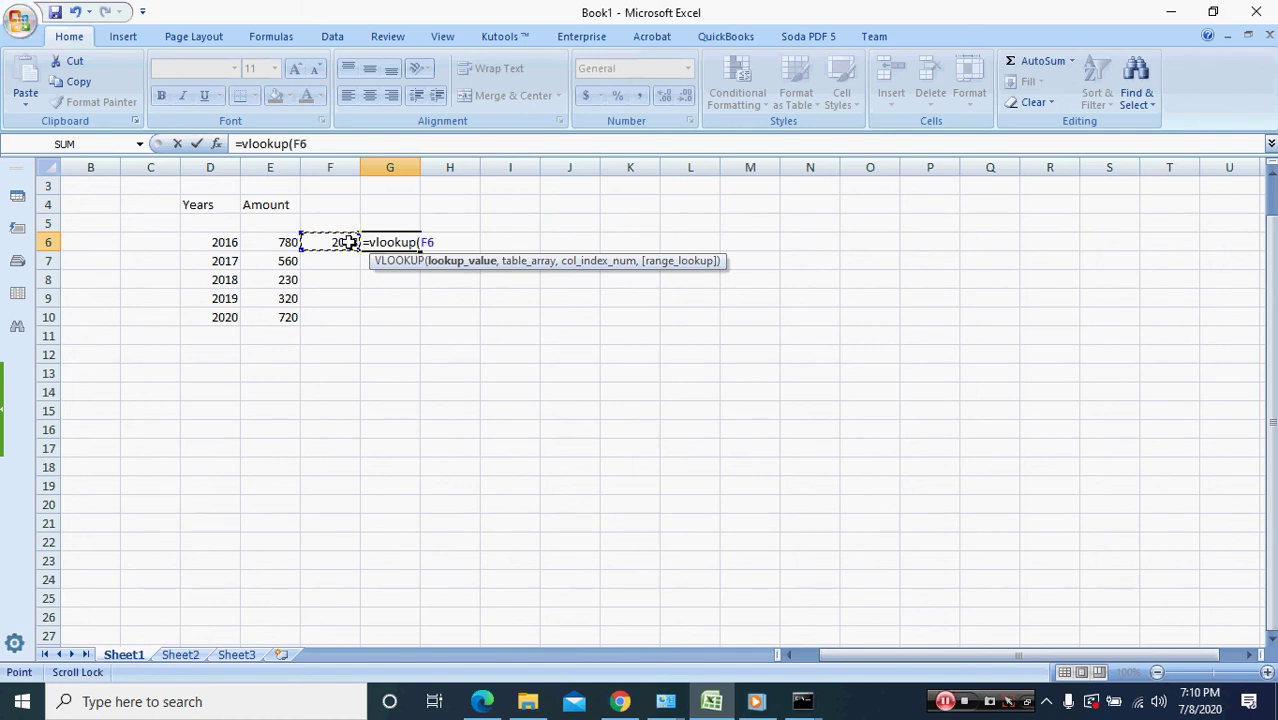
pyautogui.write(',')
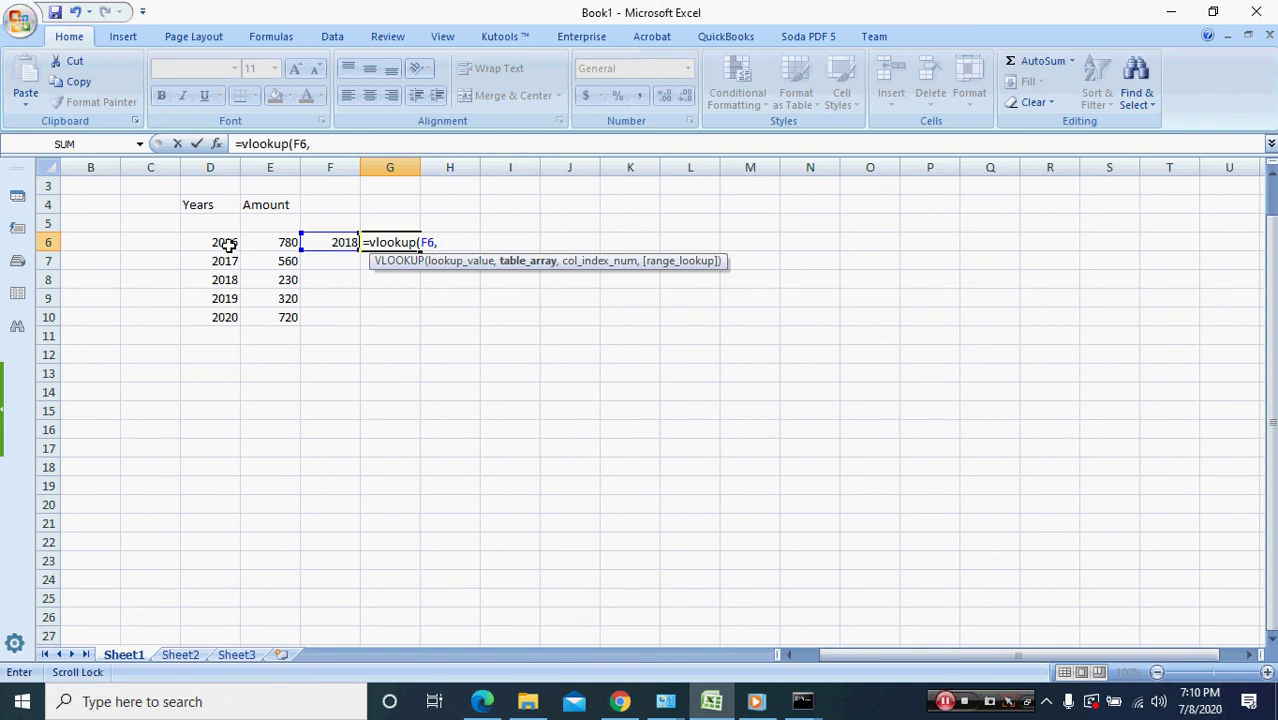
# Complete G6 as =VLOOKUP(F6,D6:E10,2,FALSE), returning 230
pyautogui.moveTo(228, 243); pyautogui.dragTo(274, 319)
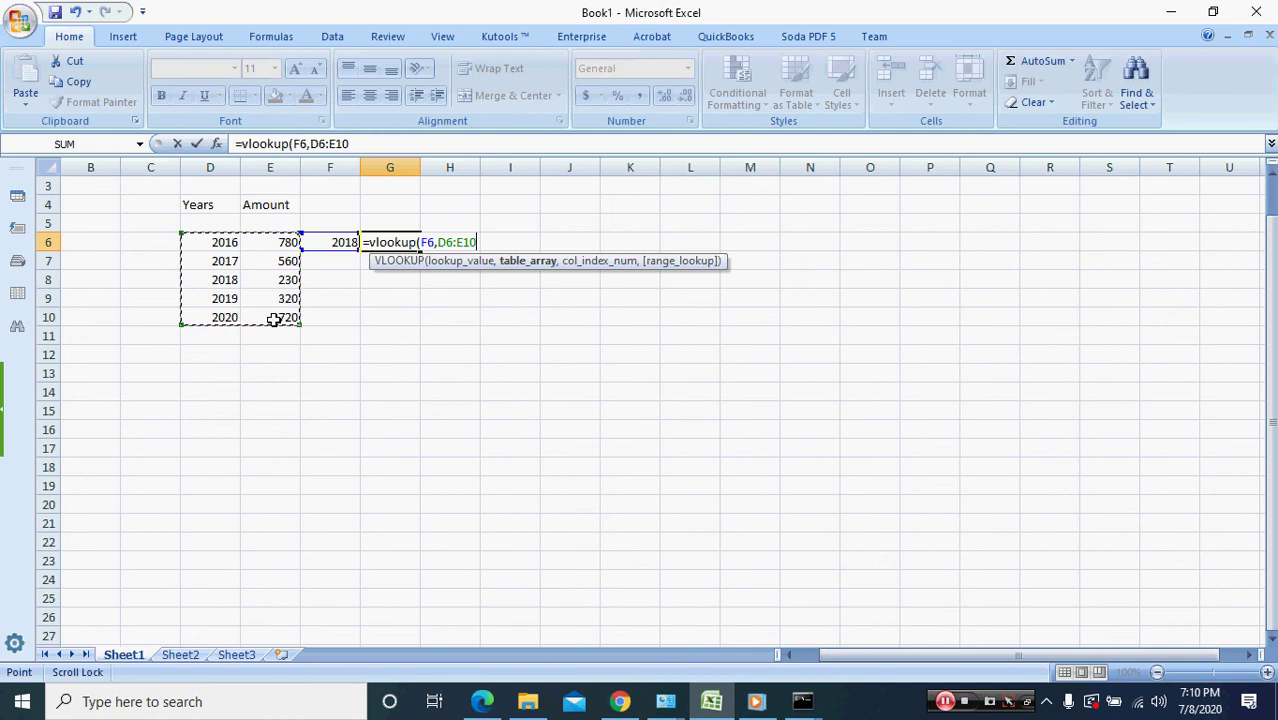
pyautogui.write(',')
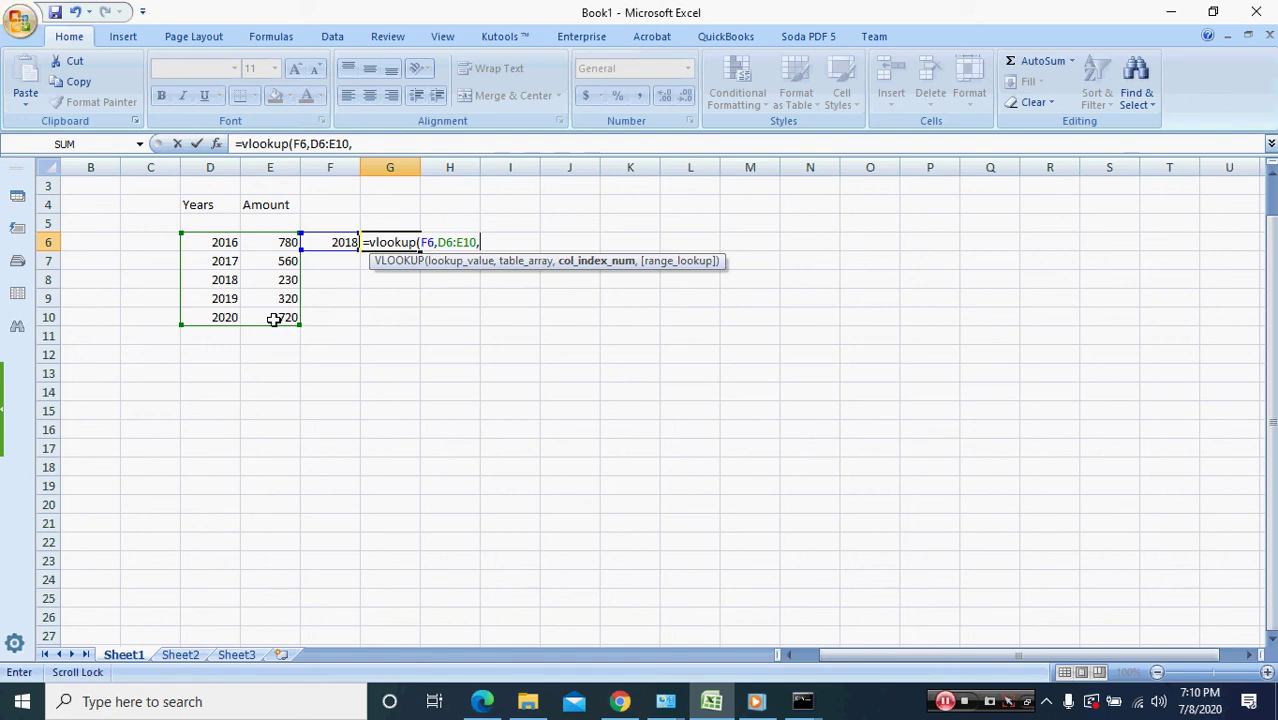
pyautogui.write('2,false')
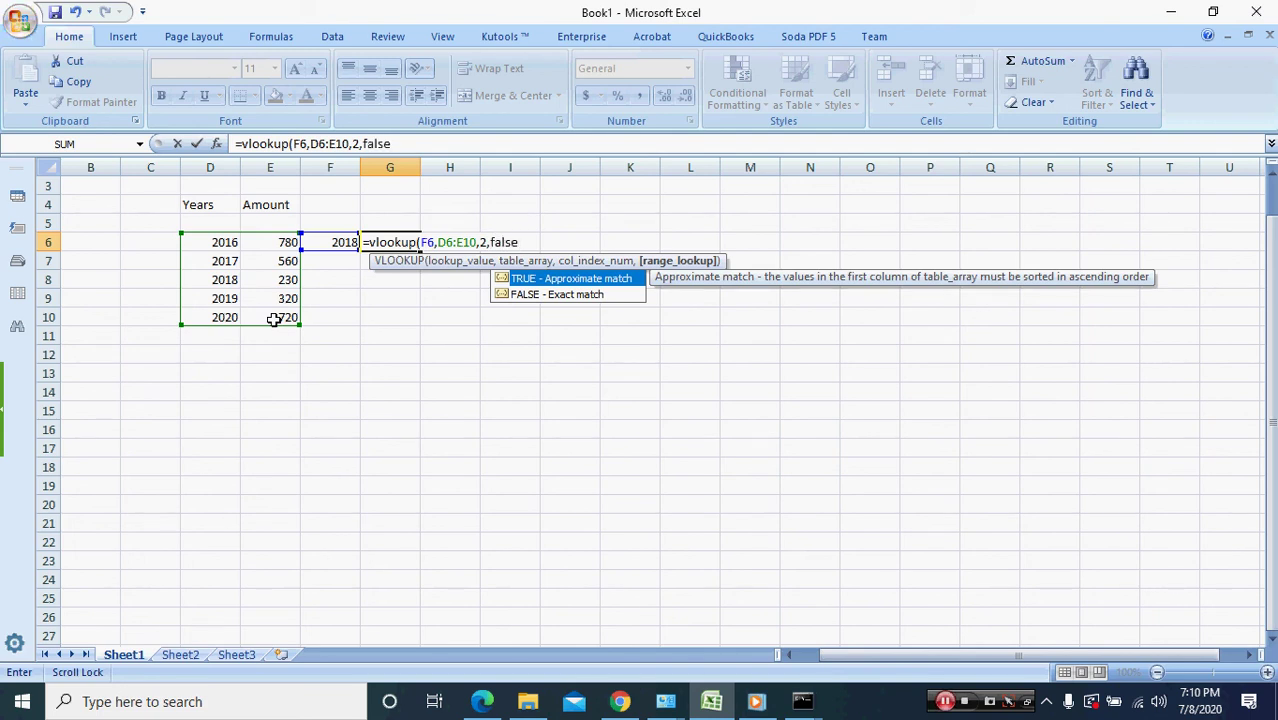
pyautogui.write(')')
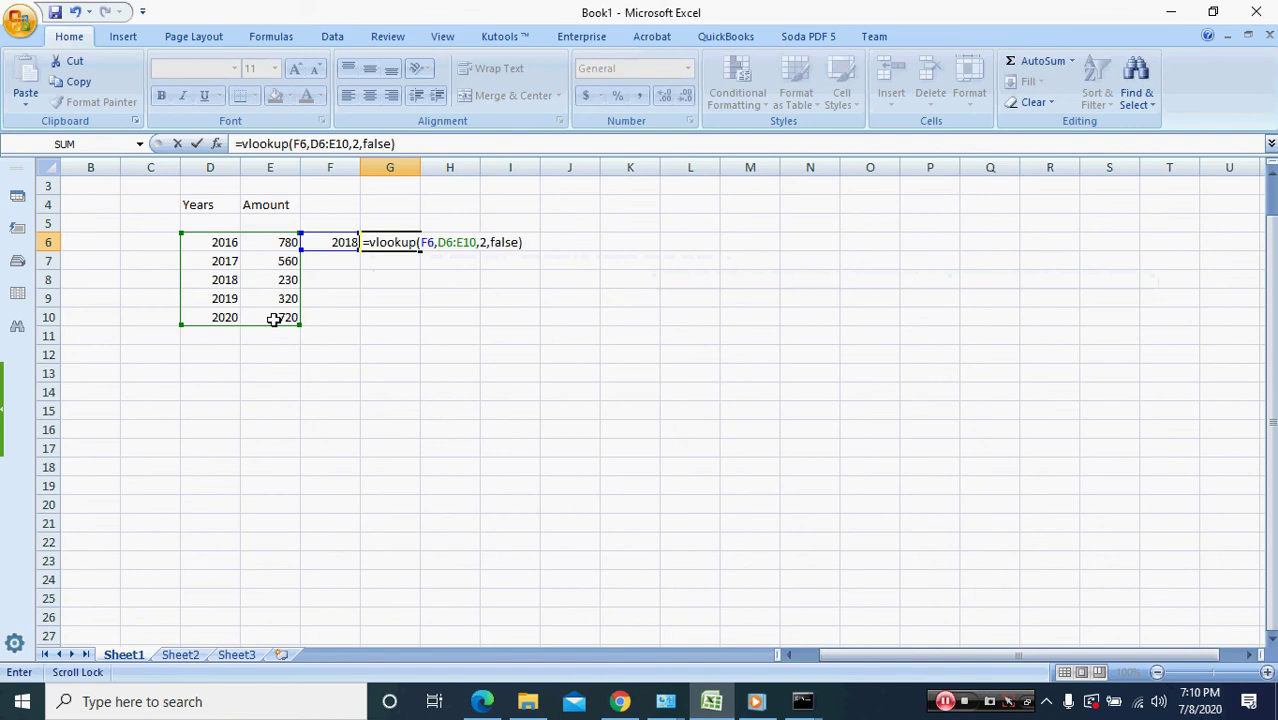
pyautogui.press('Return')
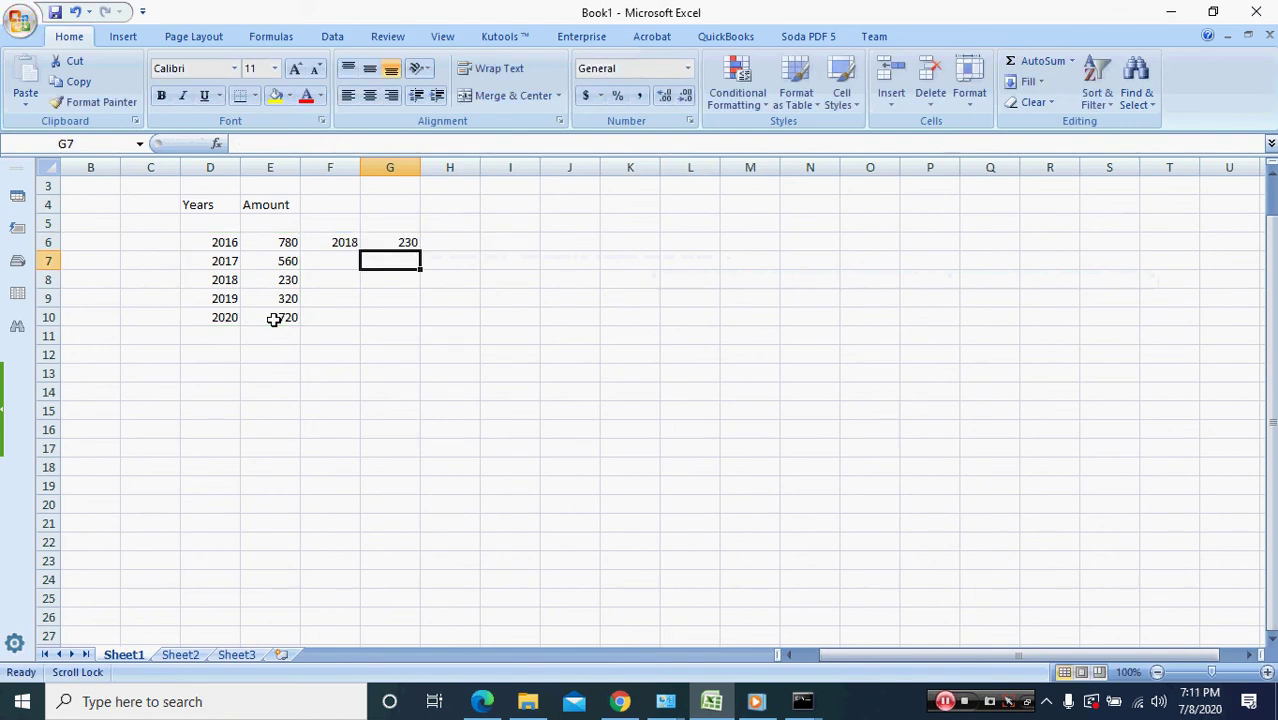
# Test the lookup by entering 2017, then 2020, in F6
pyautogui.click(352, 248)
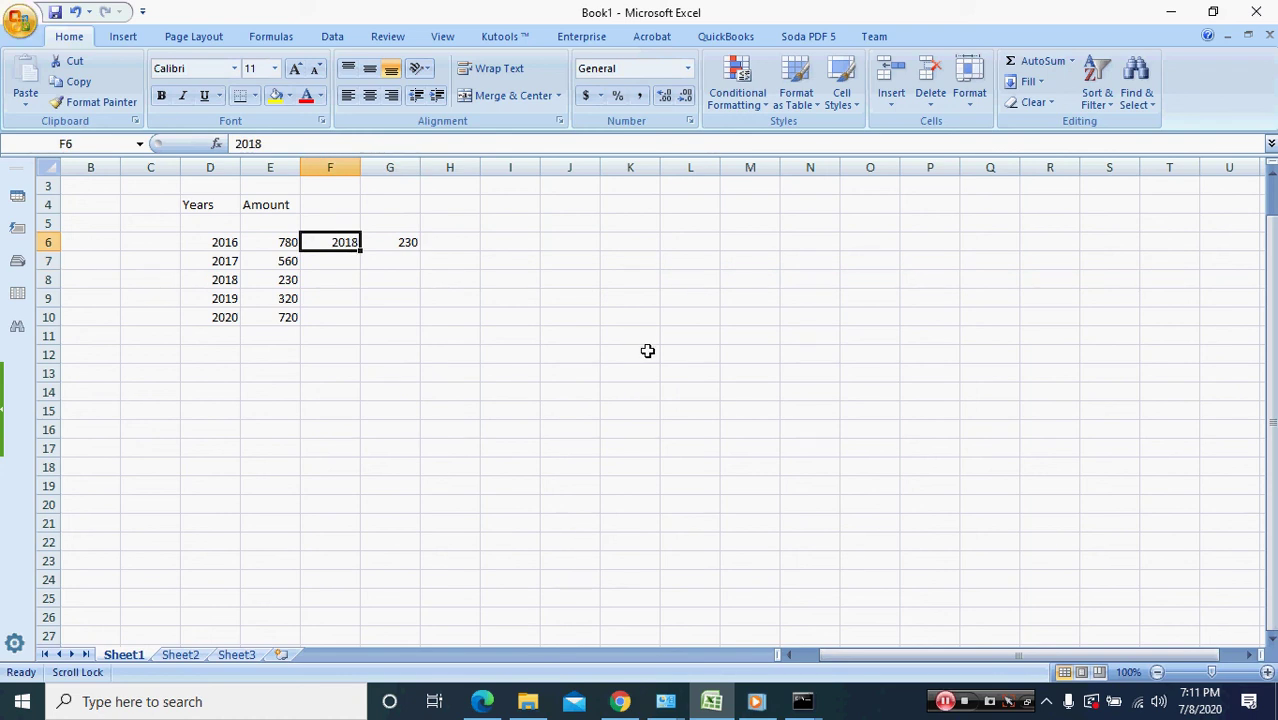
pyautogui.write('2017')
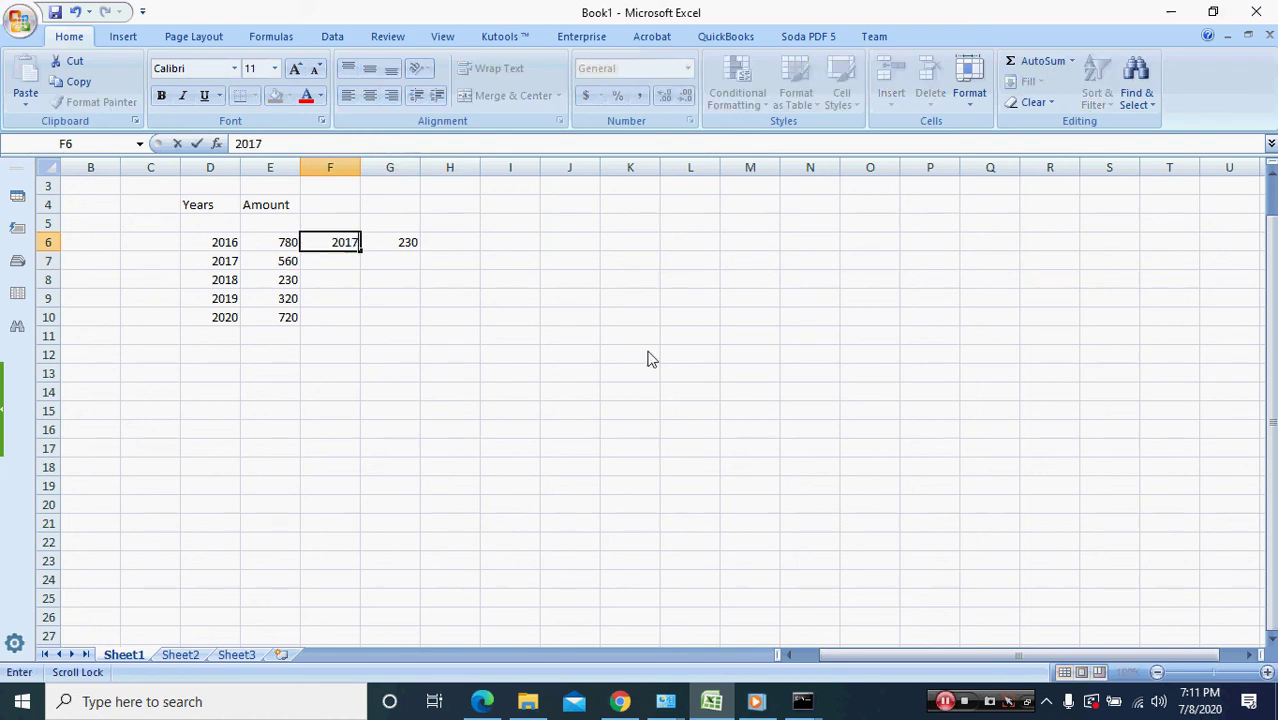
pyautogui.press('Return')
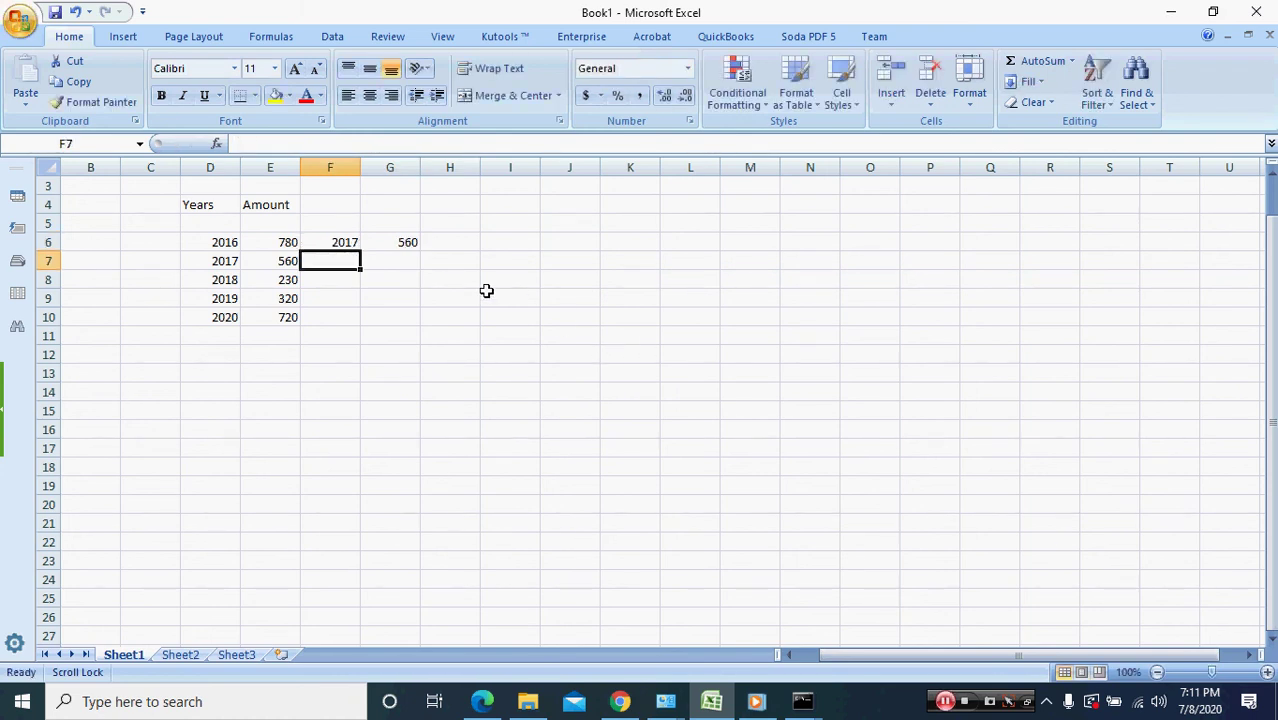
pyautogui.moveTo(388, 240); pyautogui.dragTo(344, 242)
pyautogui.click(344, 242)
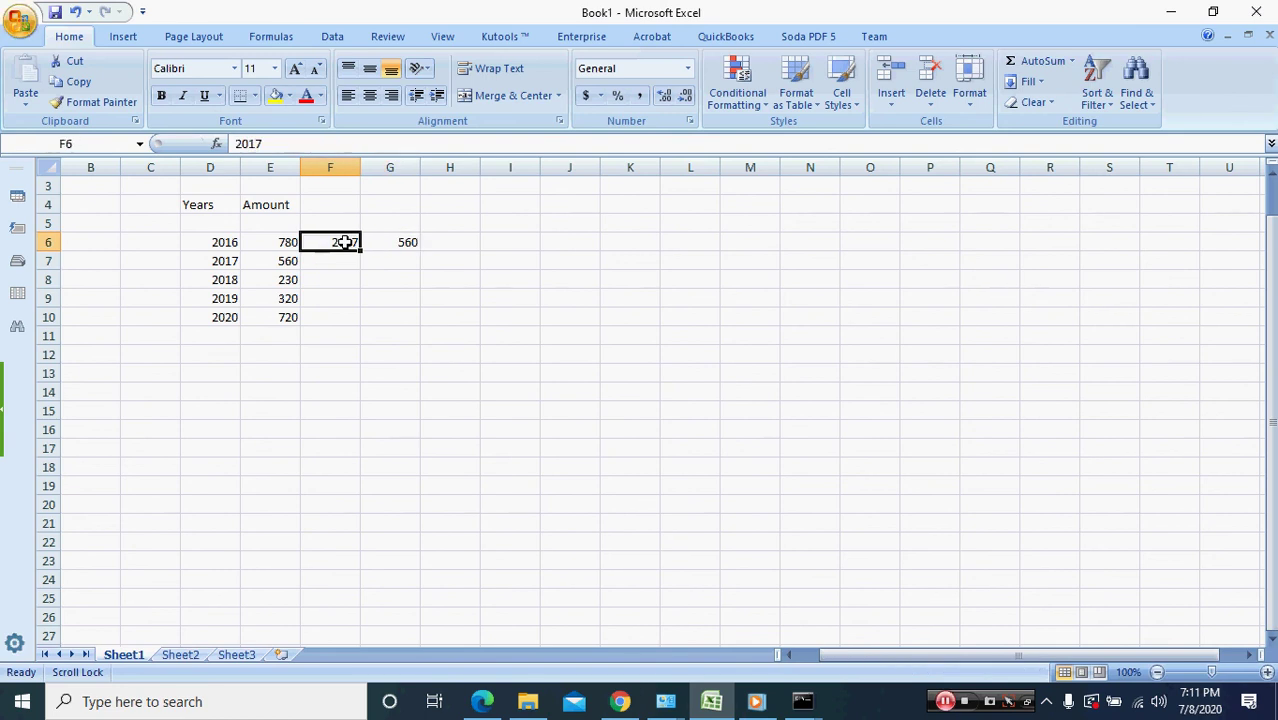
pyautogui.write('2020')
pyautogui.press('Return')
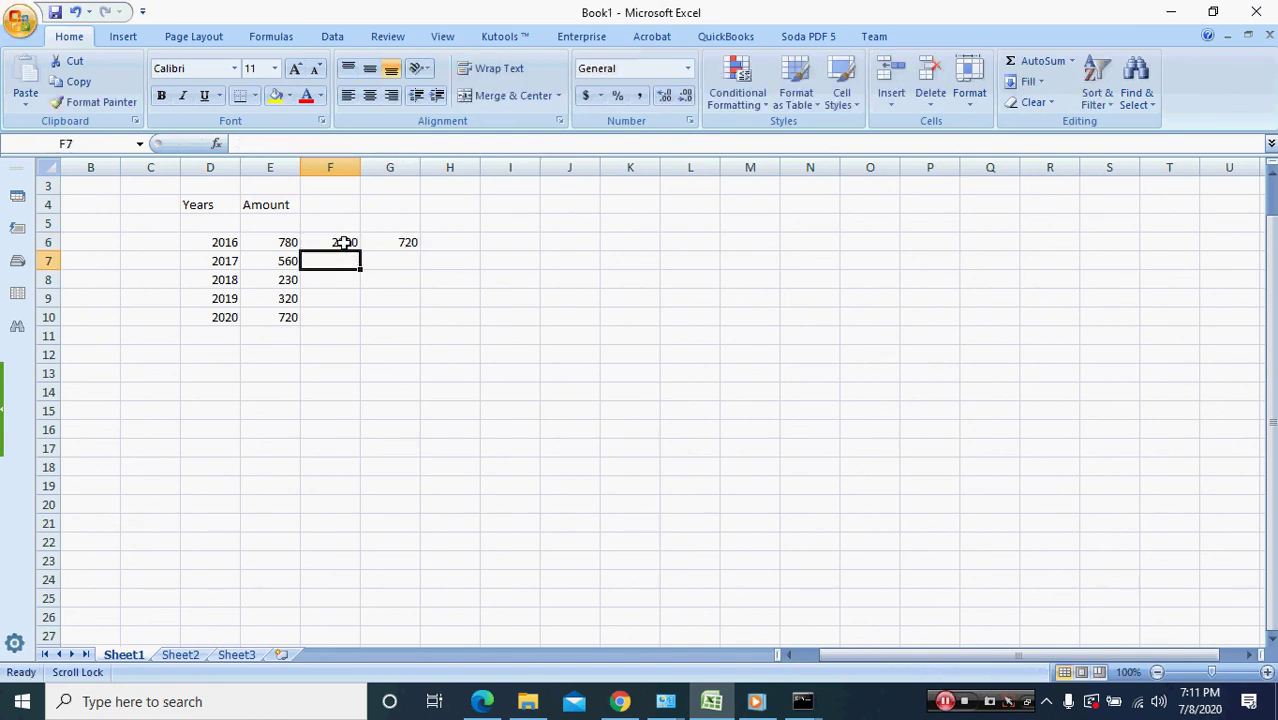
# Try 320 as a missing lookup value, then set F6 to 2019 to return 320
pyautogui.click(343, 243)
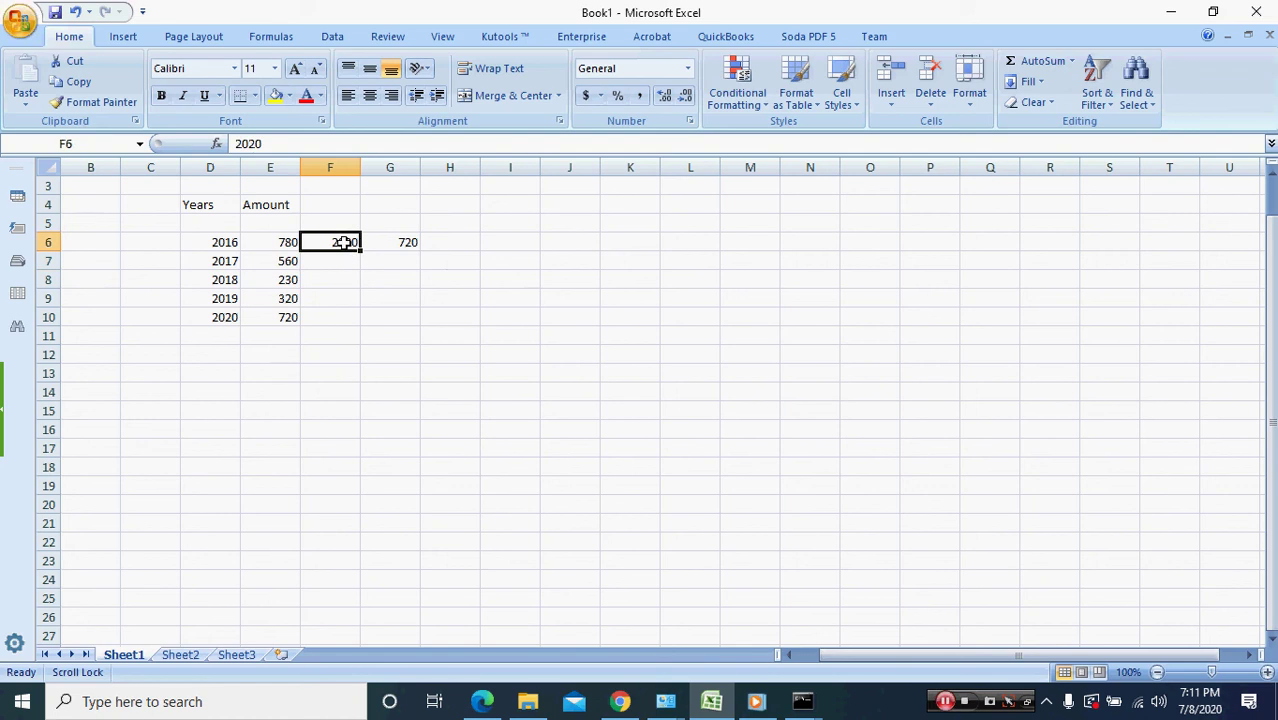
pyautogui.write('320')
pyautogui.press('Return')
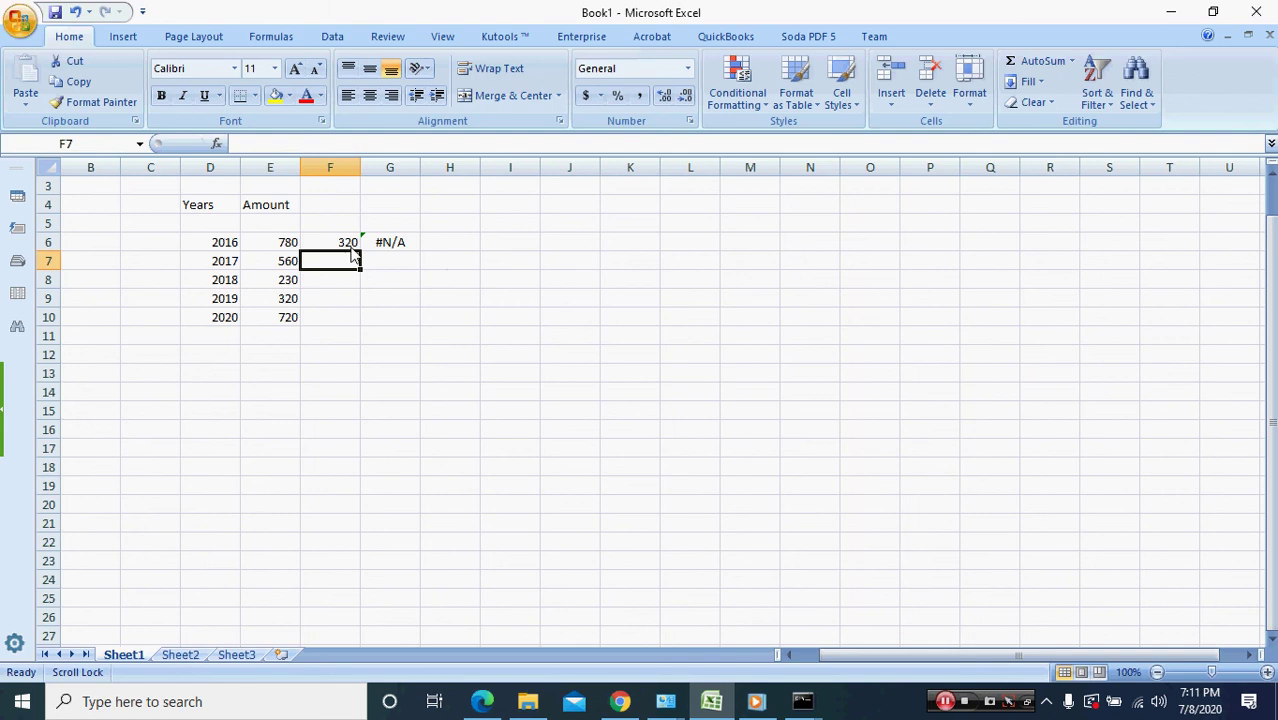
pyautogui.click(348, 243)
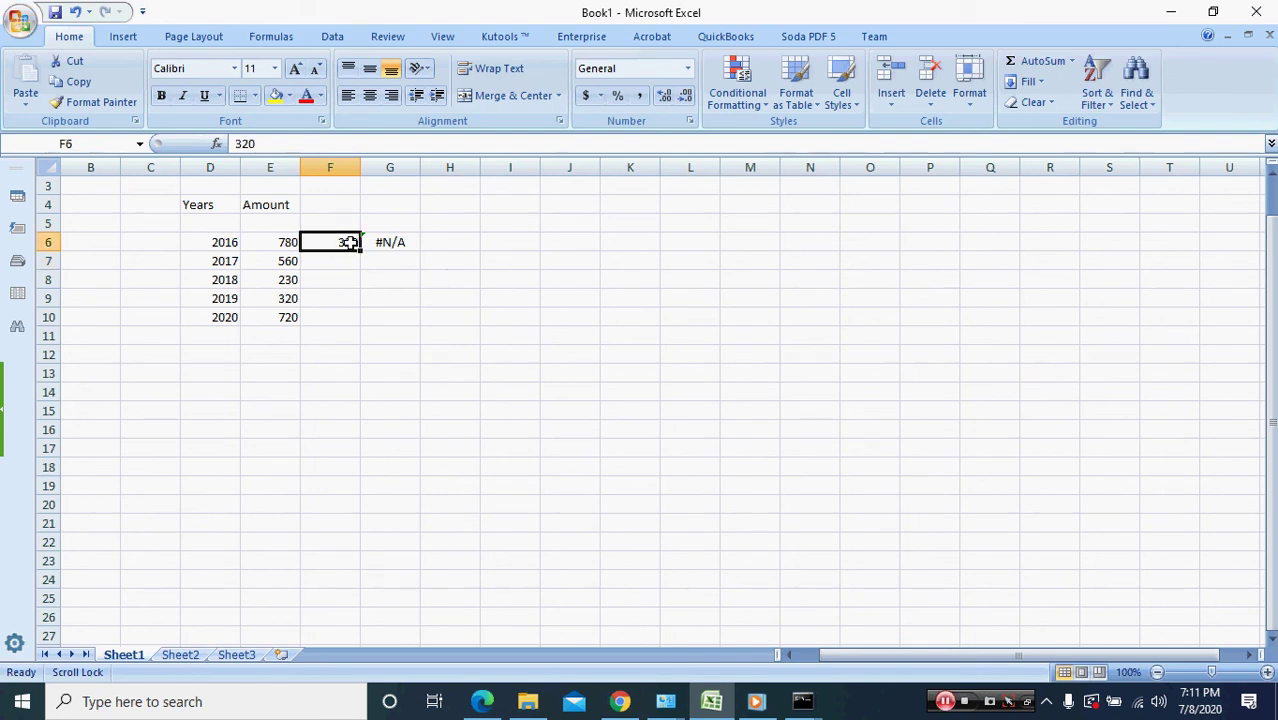
pyautogui.write('2019')
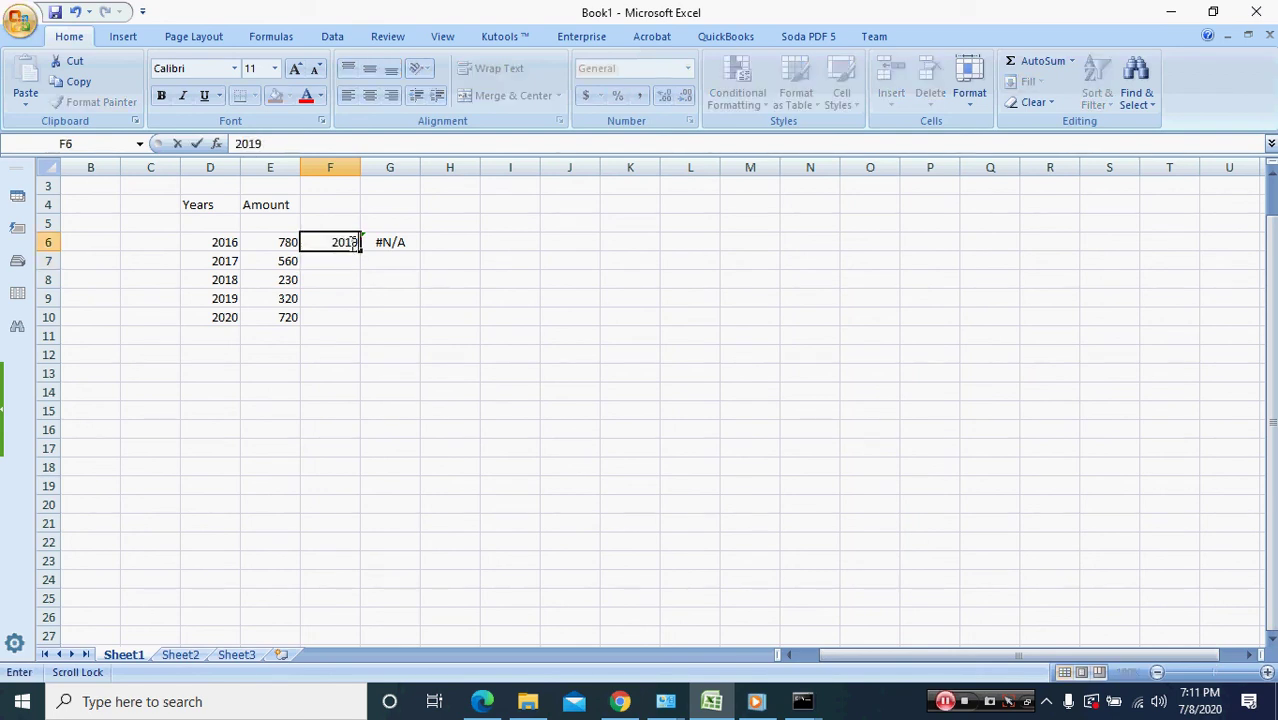
pyautogui.press('Return')
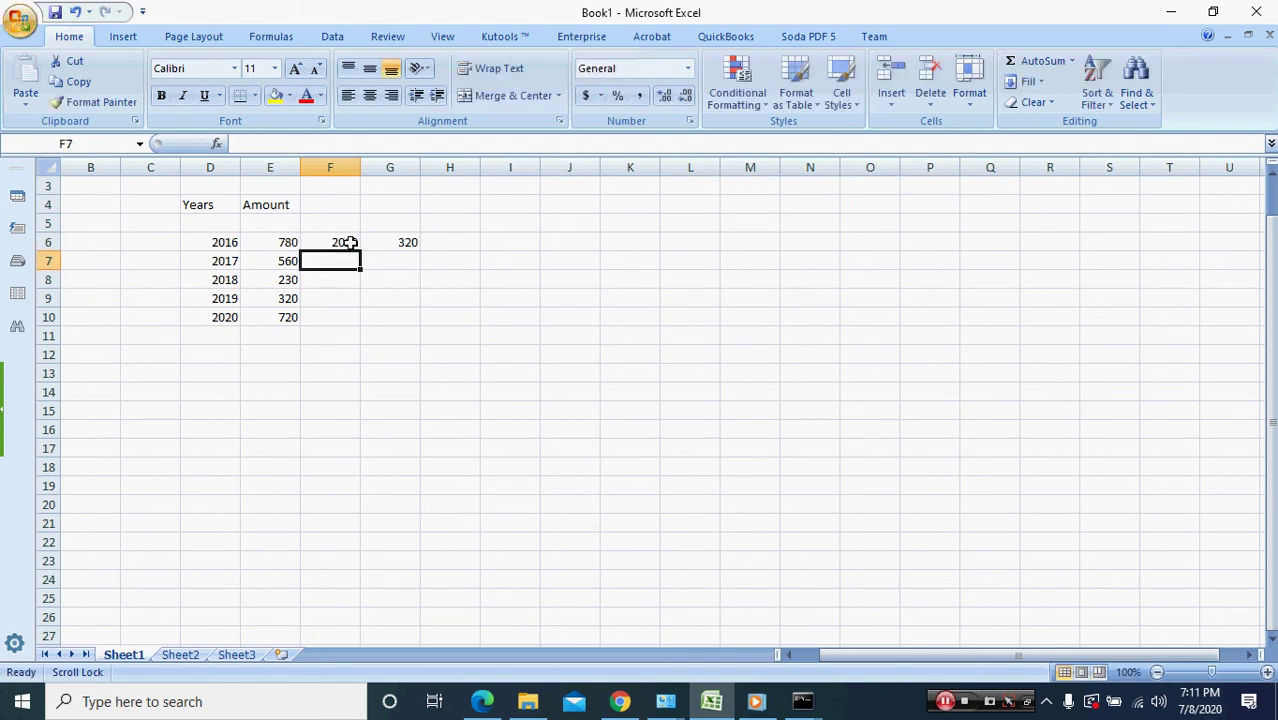
pyautogui.click(410, 242)
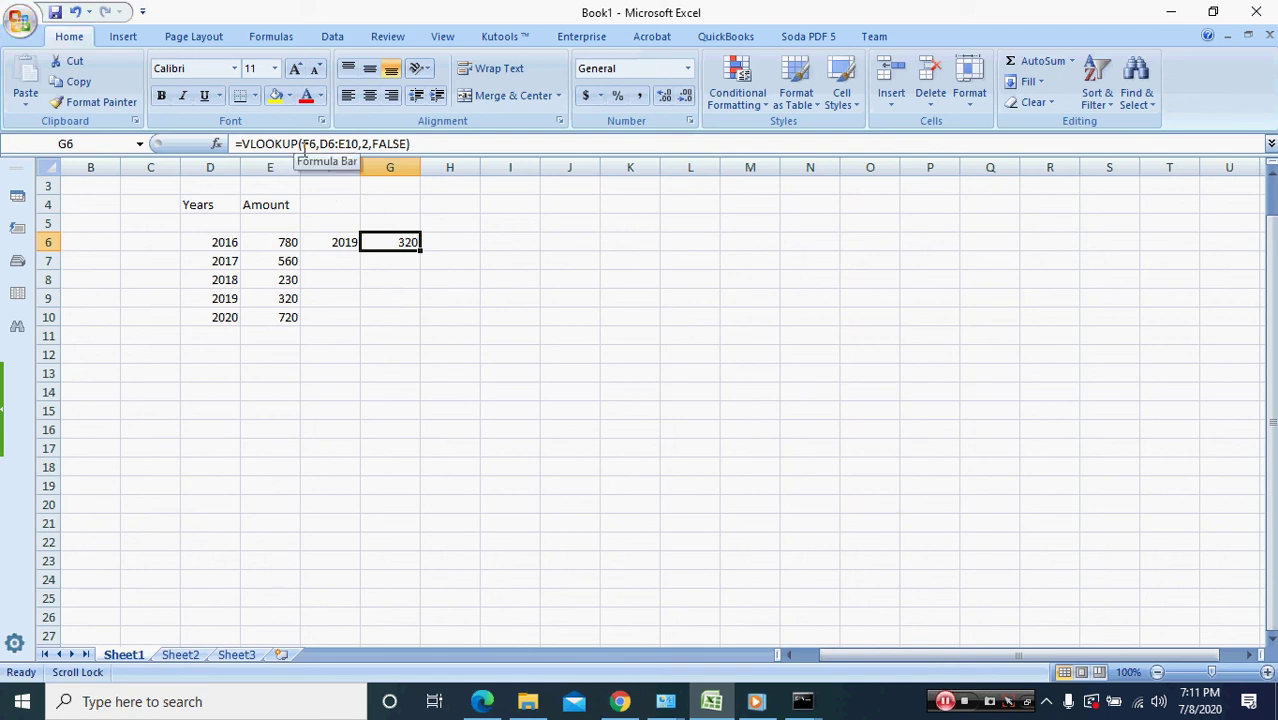
pyautogui.click(347, 244)
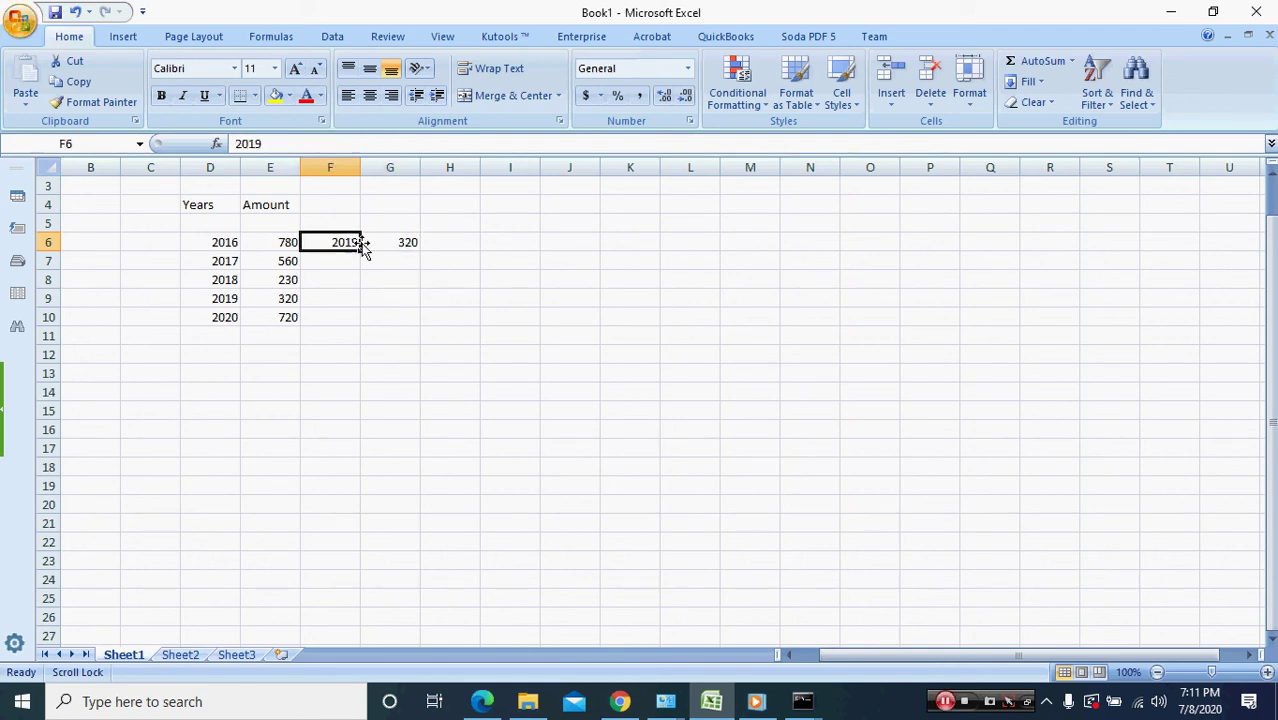
pyautogui.click(406, 242)
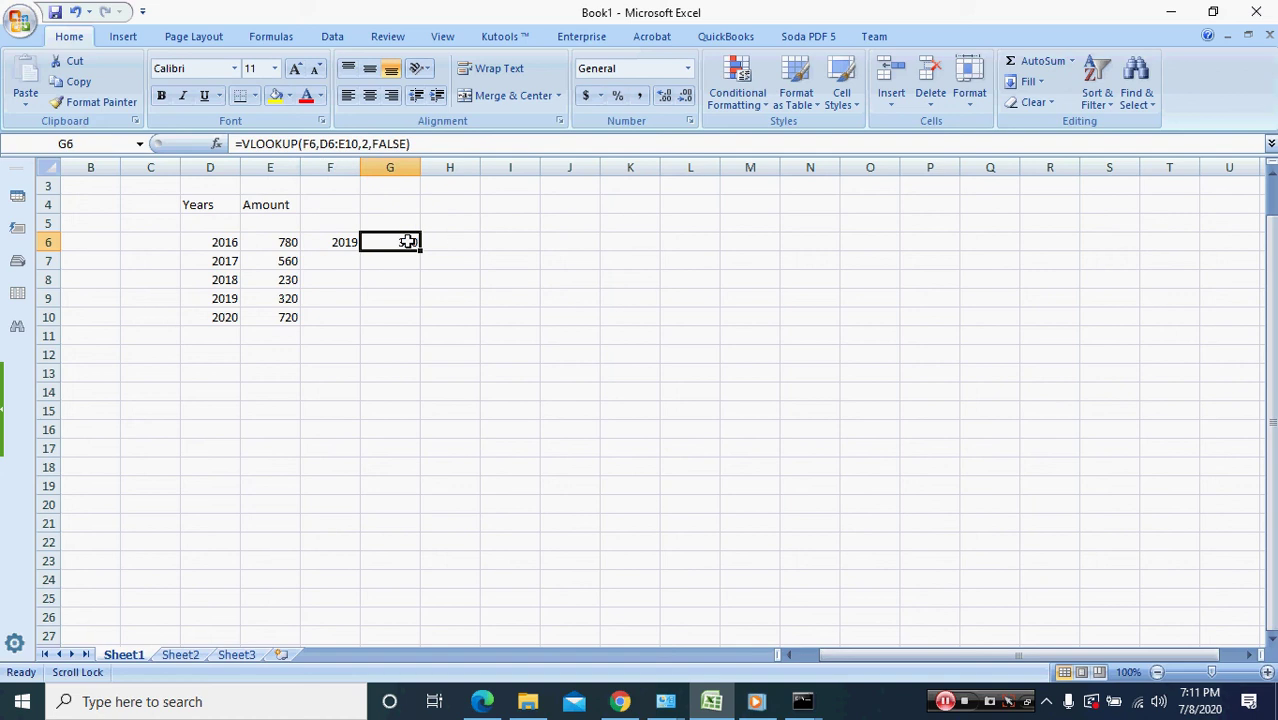
pyautogui.click(274, 183)
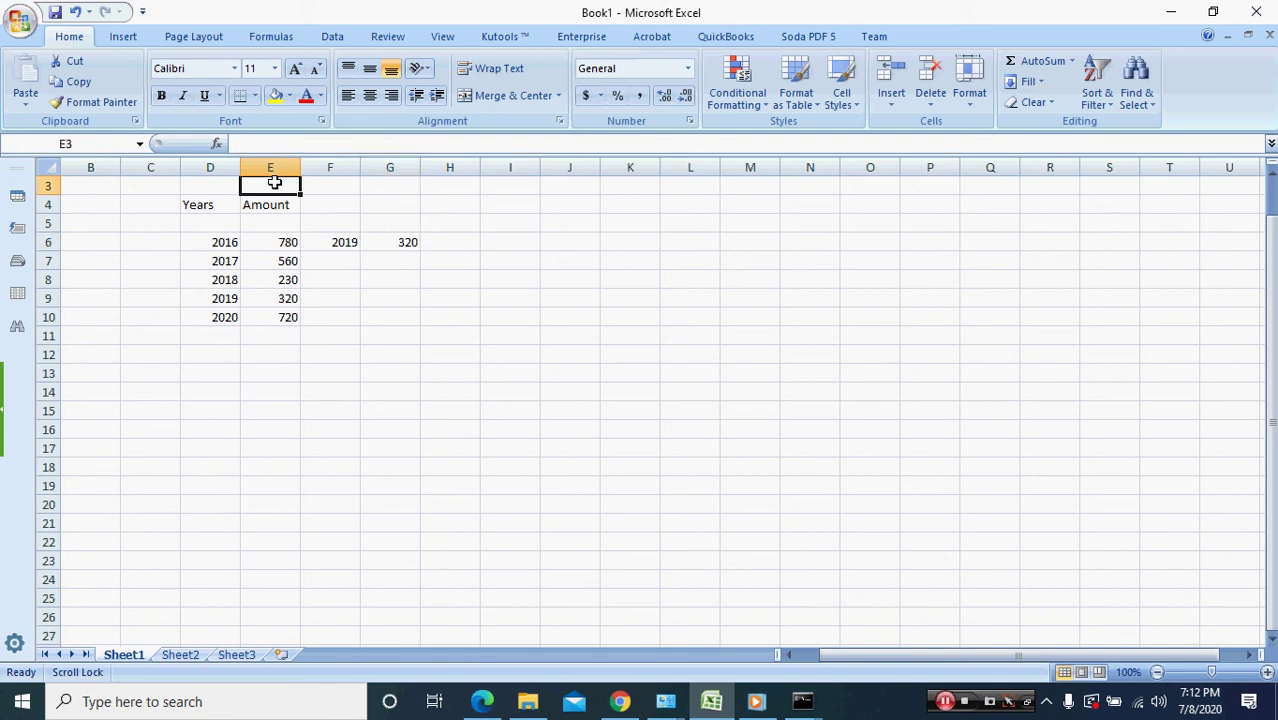
pyautogui.click(345, 248)
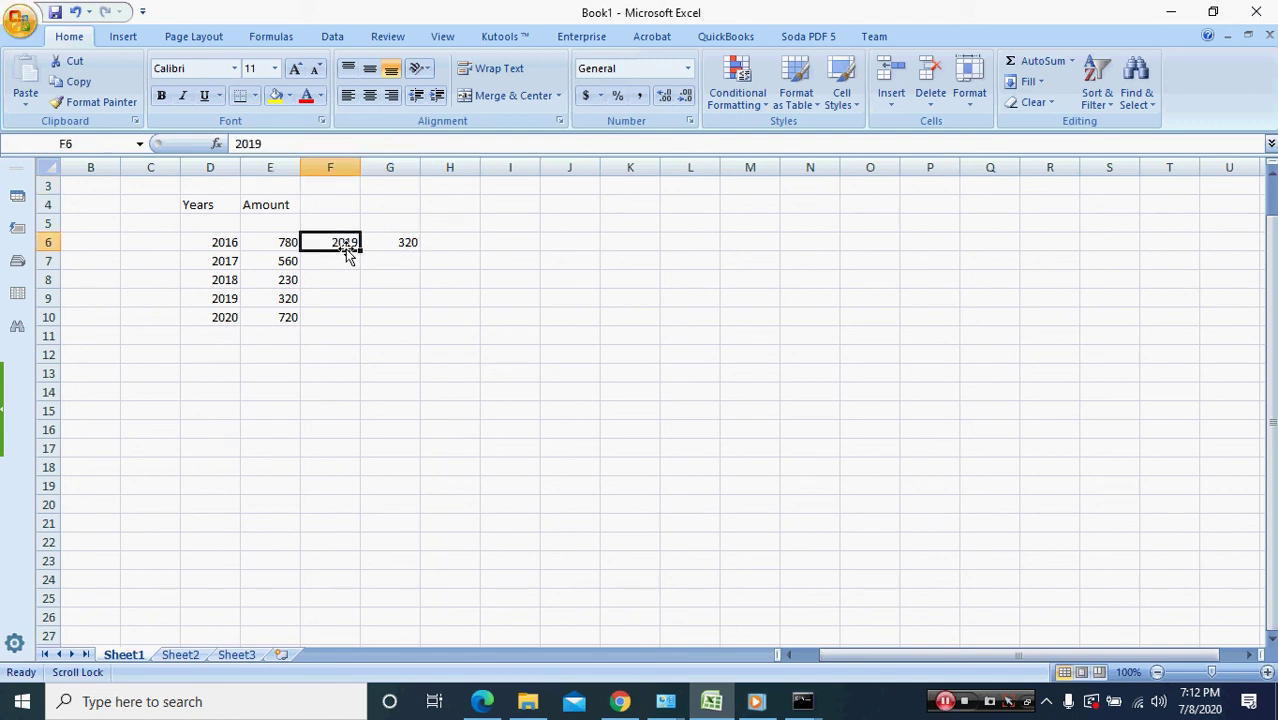
pyautogui.click(397, 245)
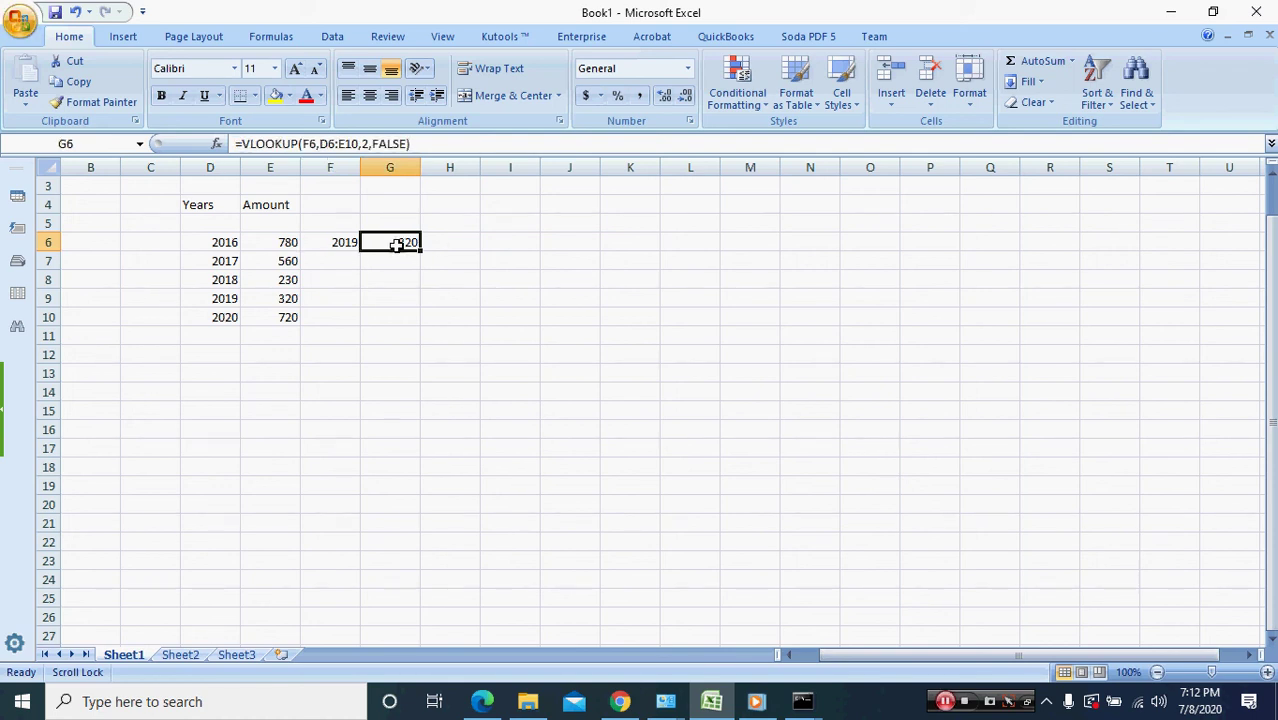
pyautogui.click(352, 243)
pyautogui.write('2')
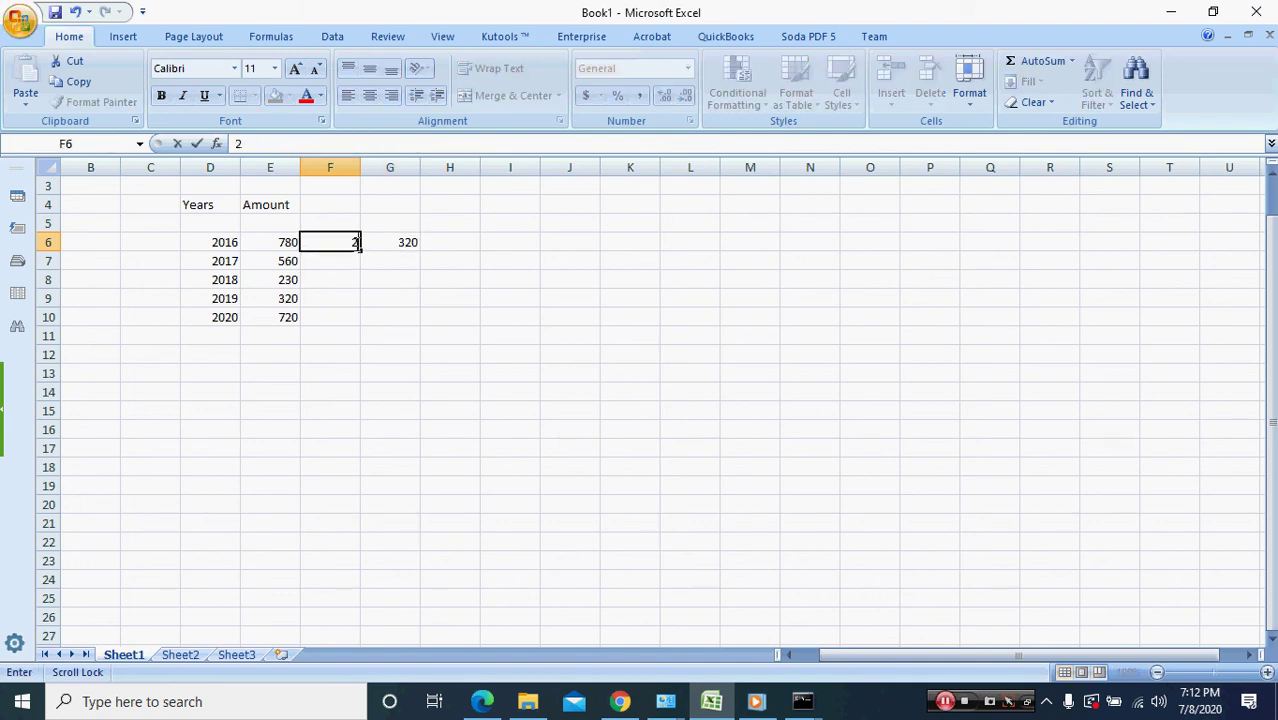
pyautogui.write('015')
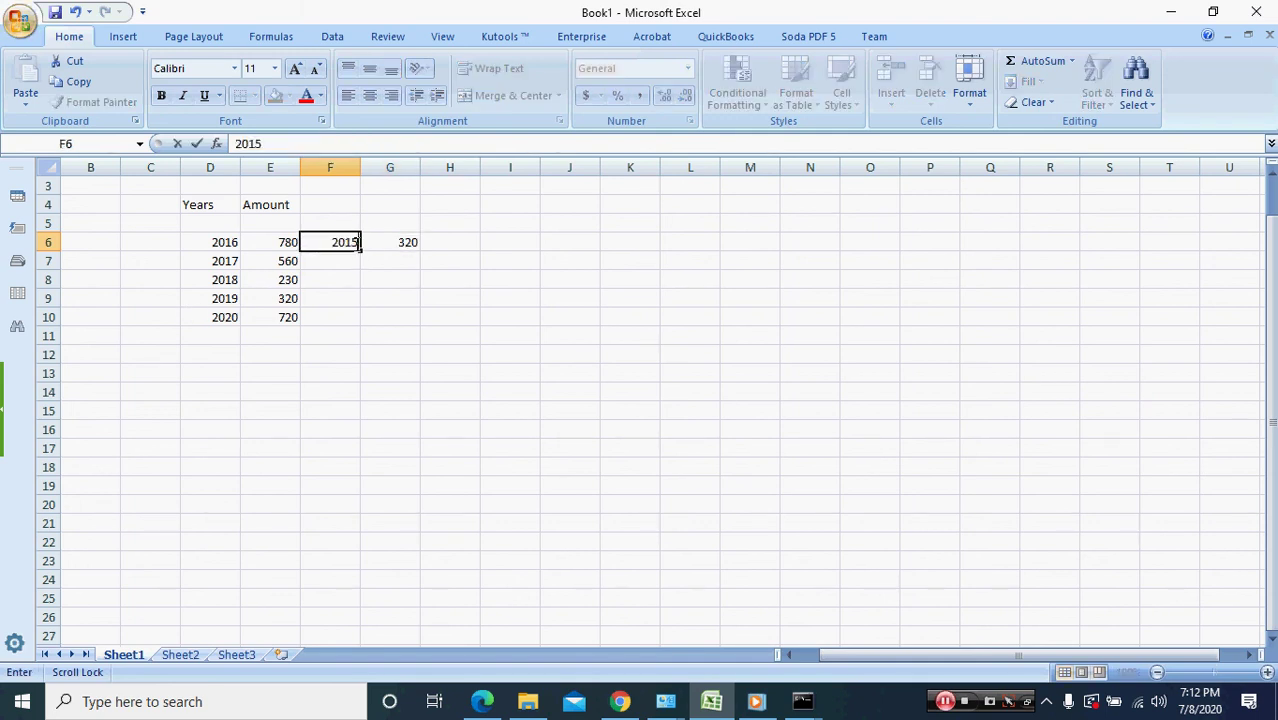
pyautogui.press('Return')
pyautogui.scroll(1, 355, 244)
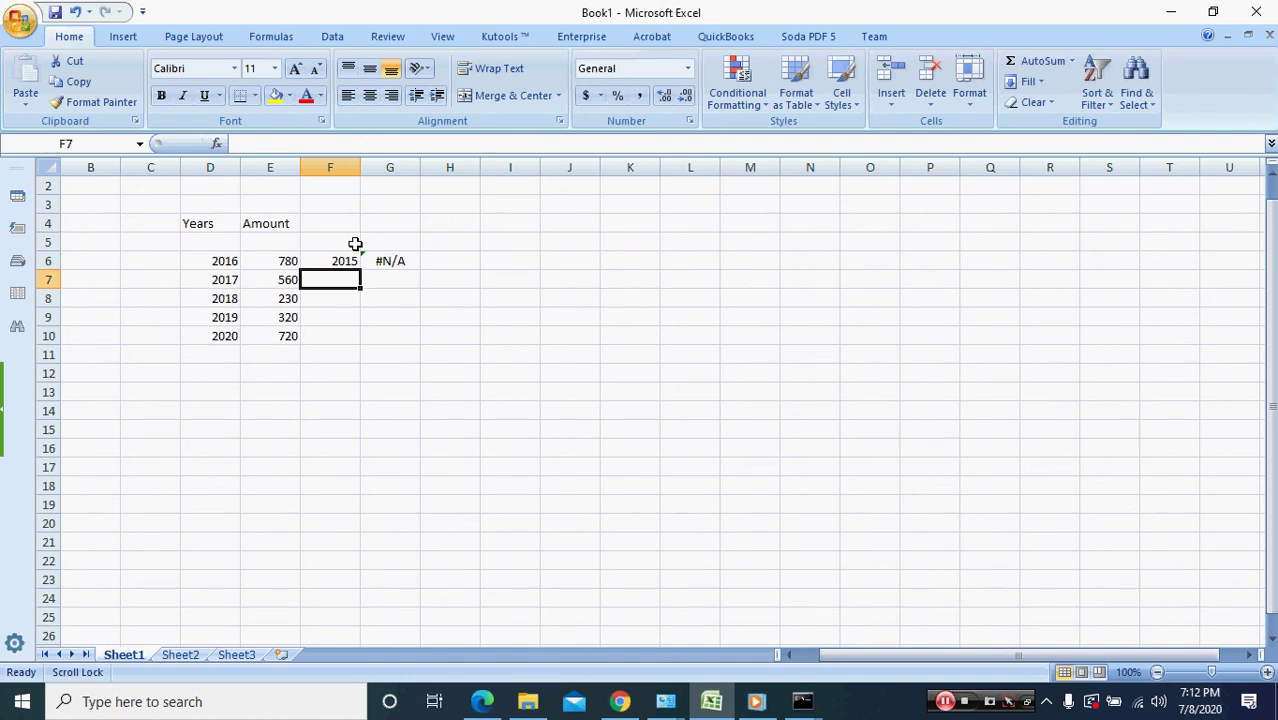
pyautogui.press('Up')
pyautogui.write('2019')
pyautogui.hotkey('ctrl', 'Return')
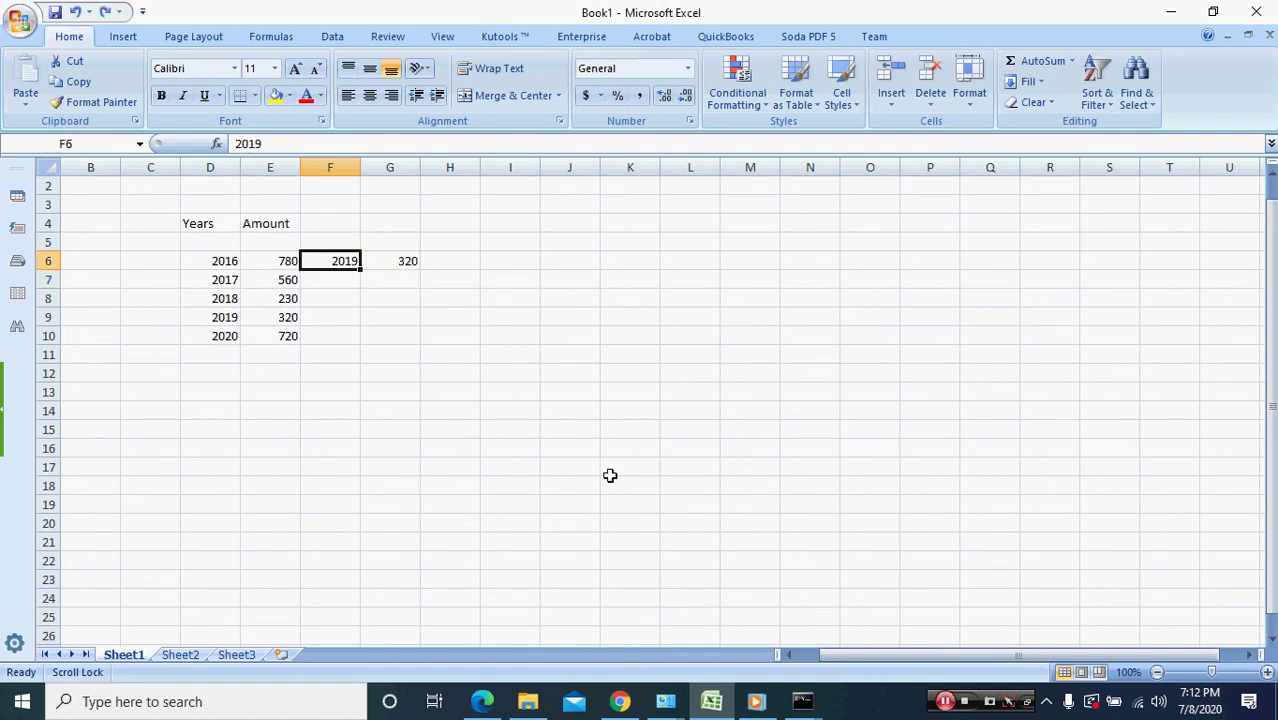
pyautogui.click(944, 703)
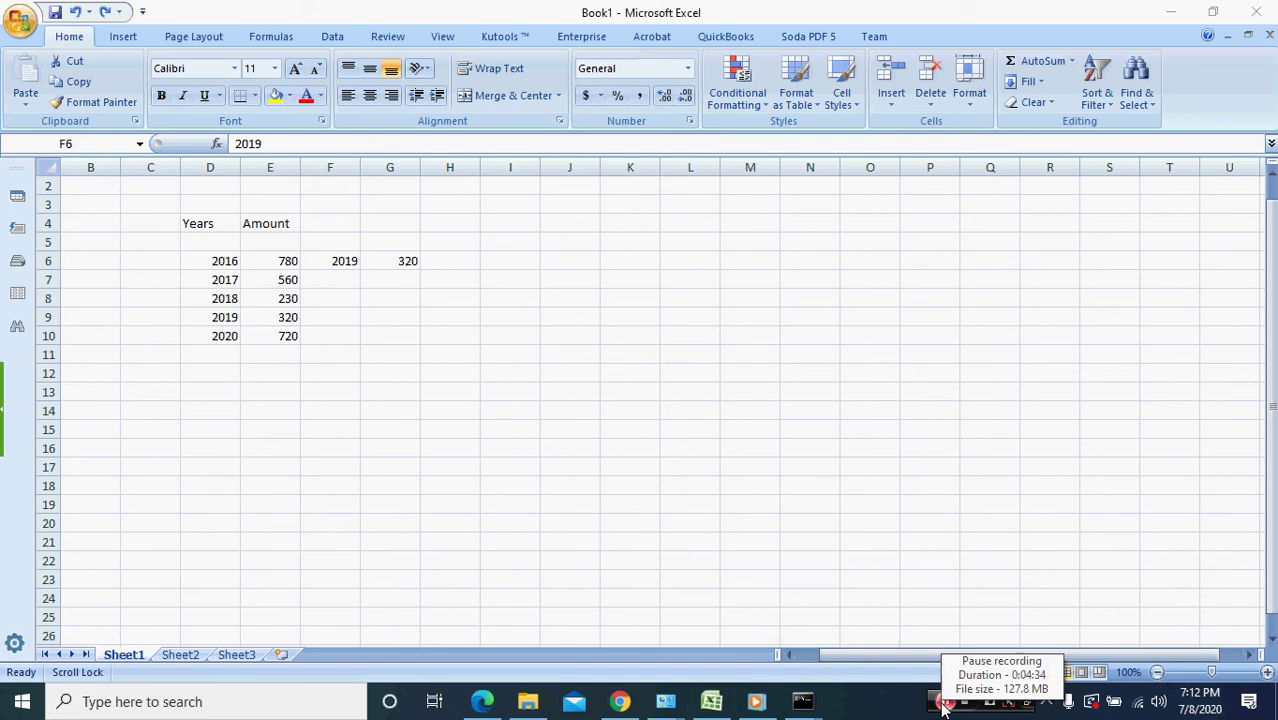